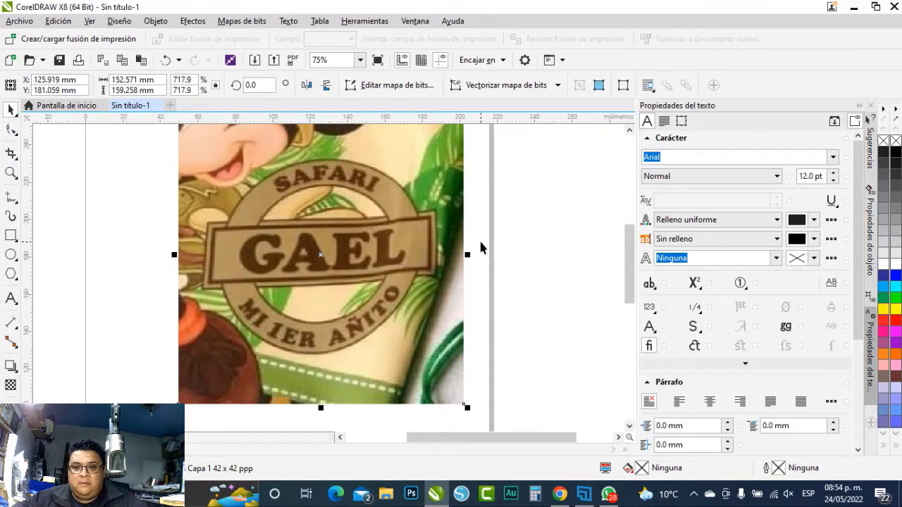
# Move the reference photo up on the page and draw a circle about 59 mm in diameter below it.
pyautogui.scroll(-1, 334, 284)
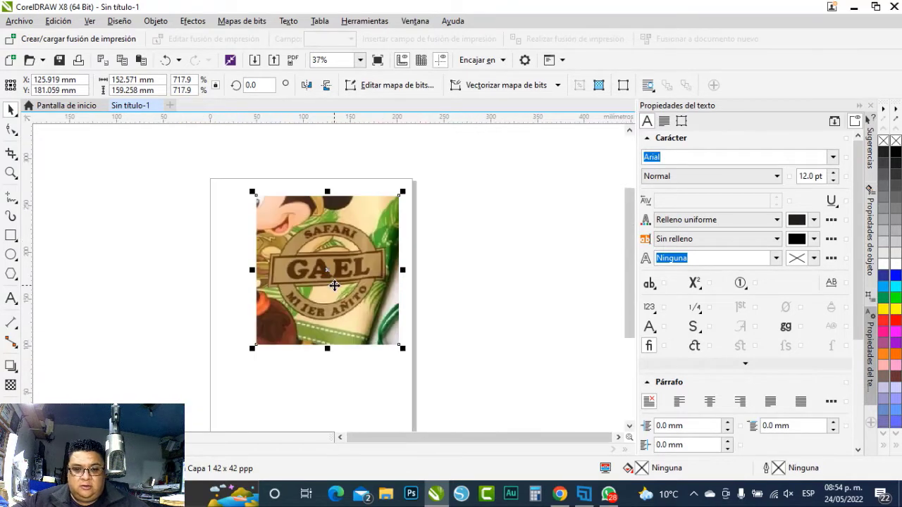
pyautogui.moveTo(334, 284); pyautogui.dragTo(313, 266)
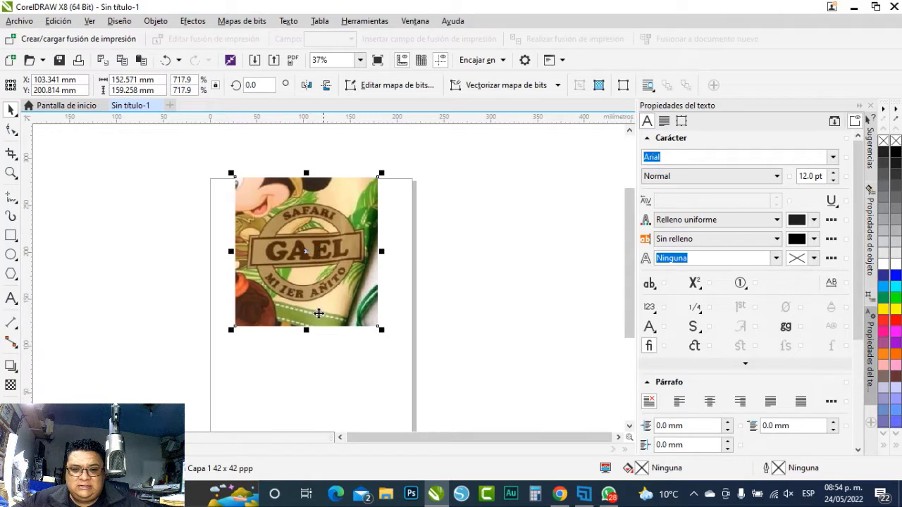
pyautogui.click(12, 255)
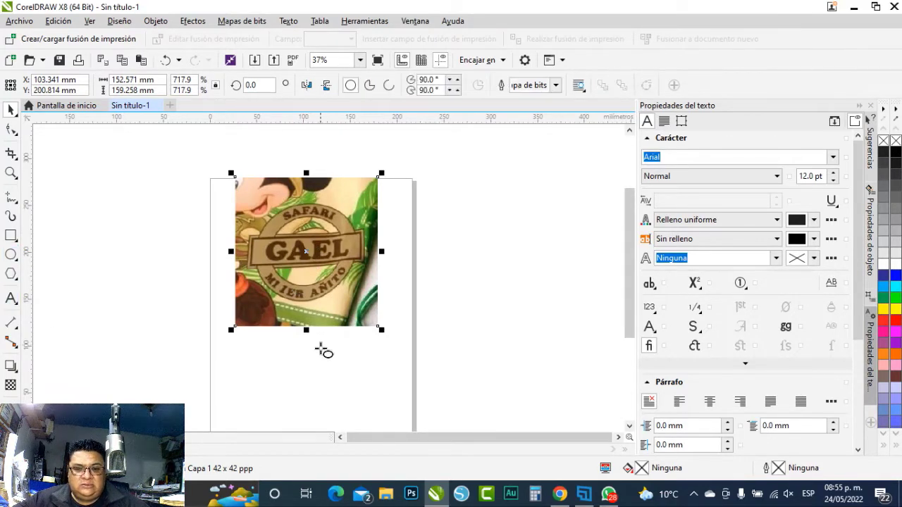
pyautogui.moveTo(280, 366)
pyautogui.mouseDown()
pyautogui.moveTo(346, 417)
pyautogui.moveTo(311, 375)
pyautogui.mouseUp()
pyautogui.click(12, 111)
# Create a concentric, enlarged copy of the circle about 86 mm in diameter.
pyautogui.scroll(2, 310, 375)
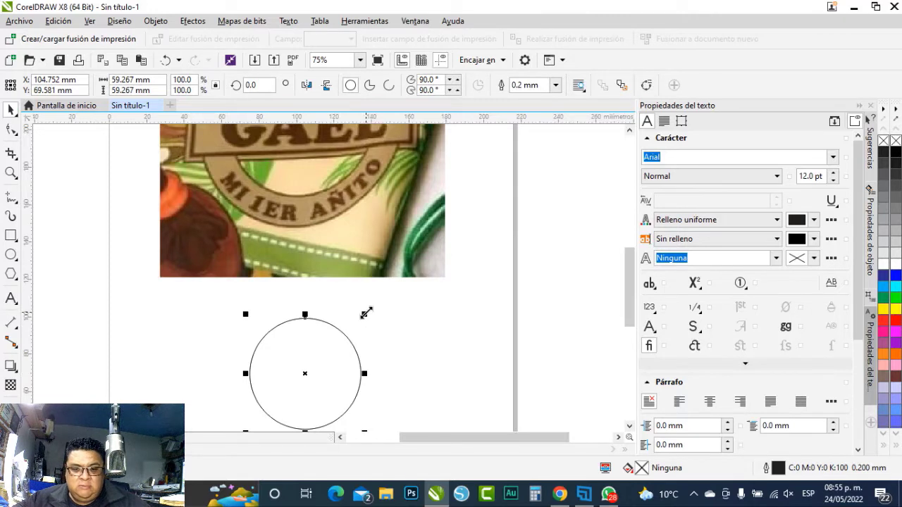
pyautogui.moveTo(365, 313); pyautogui.dragTo(366, 313)
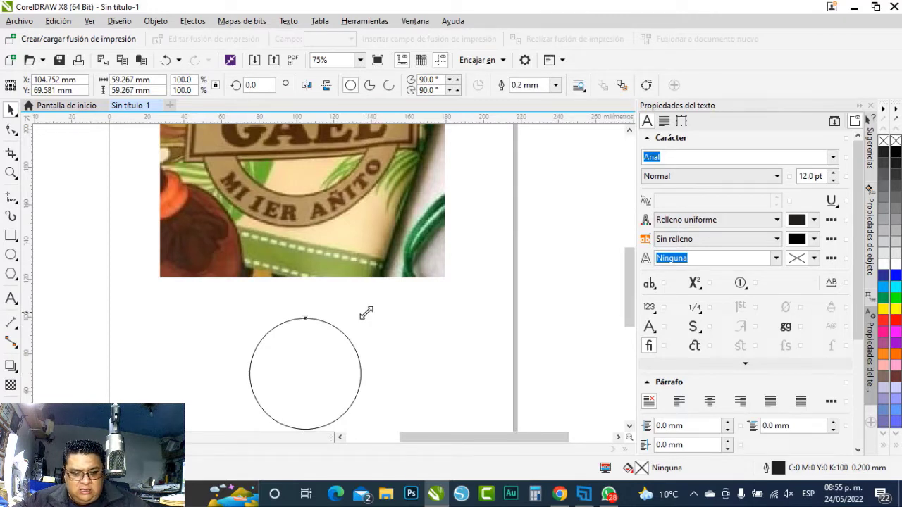
pyautogui.moveTo(365, 312); pyautogui.dragTo(397, 291)
pyautogui.scroll(-2, 362, 352)
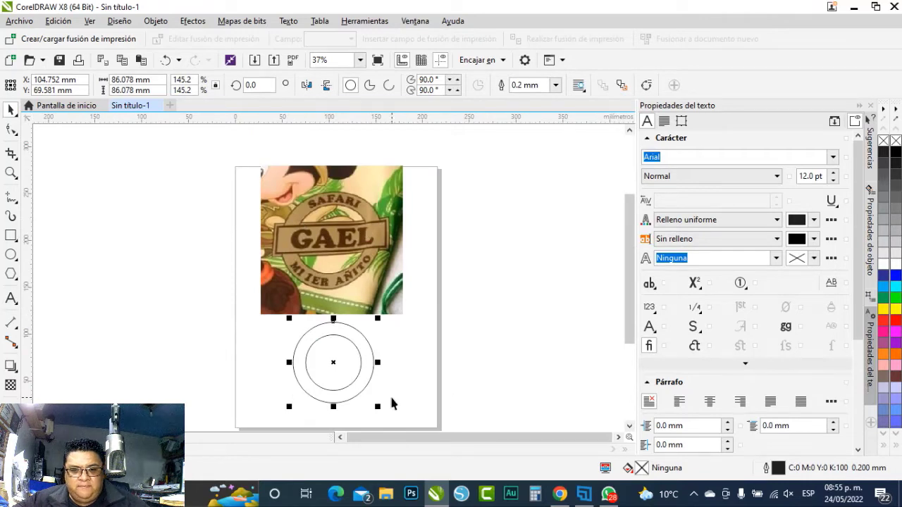
# Draw a horizontal rectangle about 104 mm wide and 27.5 mm high across the two circles.
pyautogui.click(11, 236)
pyautogui.moveTo(274, 350); pyautogui.dragTo(382, 375)
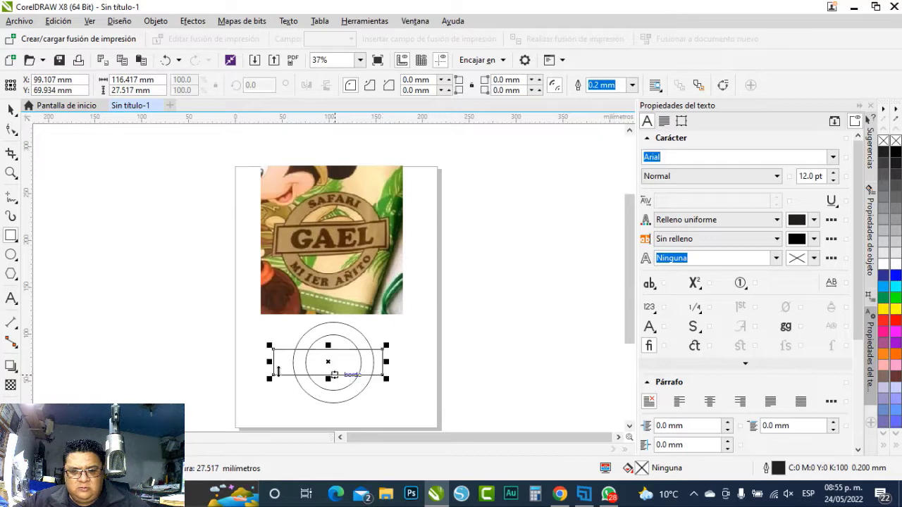
pyautogui.moveTo(273, 362); pyautogui.dragTo(279, 366)
pyautogui.moveTo(279, 365); pyautogui.dragTo(283, 365)
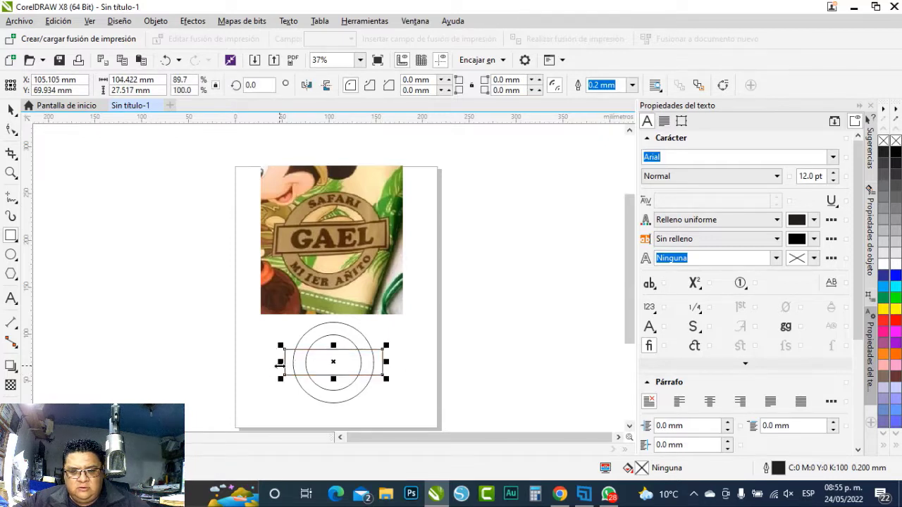
pyautogui.click(10, 111)
# Align the rectangle and both circles on a common centre.
pyautogui.scroll(-1, 327, 297)
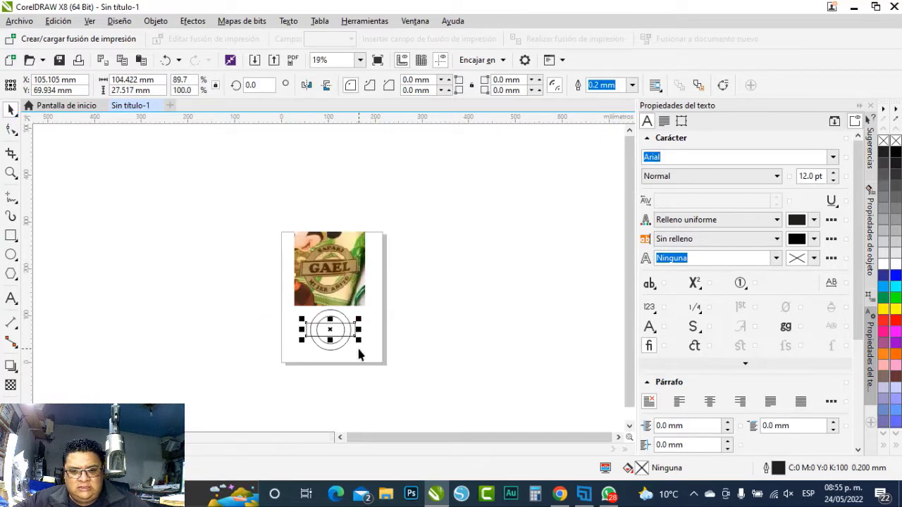
pyautogui.scroll(1, 356, 345)
pyautogui.moveTo(397, 373); pyautogui.dragTo(176, 260)
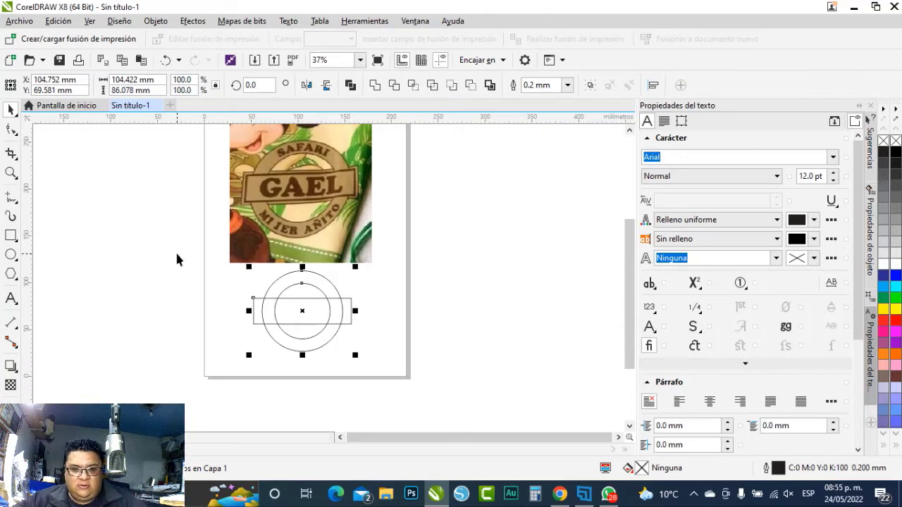
pyautogui.click(357, 364)
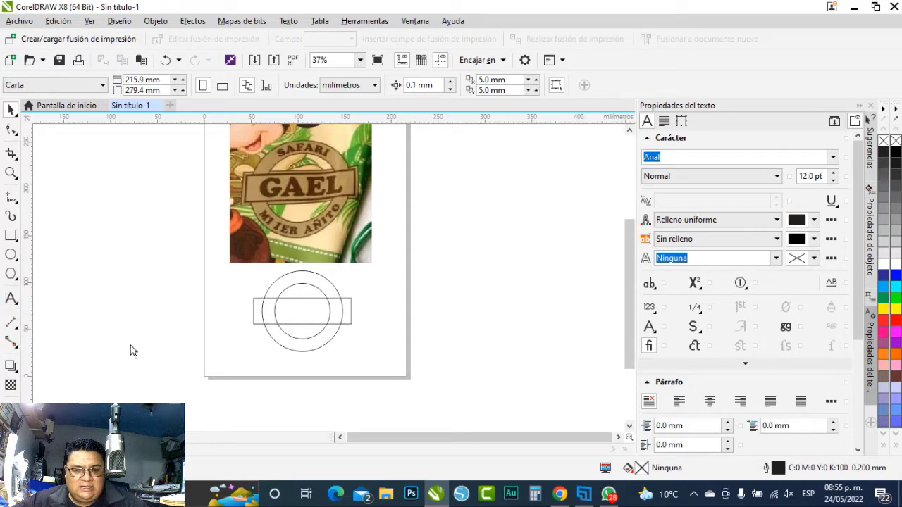
# Add the text SAFARI below the circles in the Belwe Bd BT font, enlarged to about 48 pt.
pyautogui.press('F8')
pyautogui.click(286, 363)
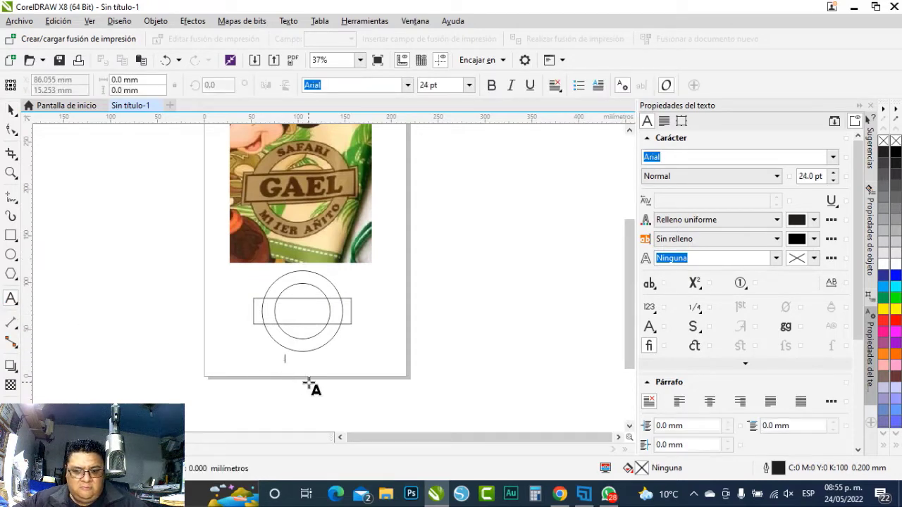
pyautogui.write('SAFARI')
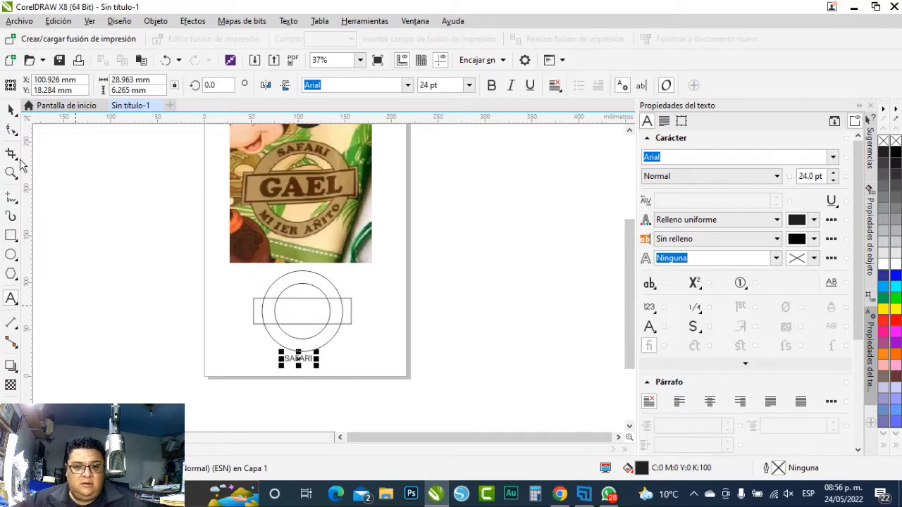
pyautogui.click(11, 111)
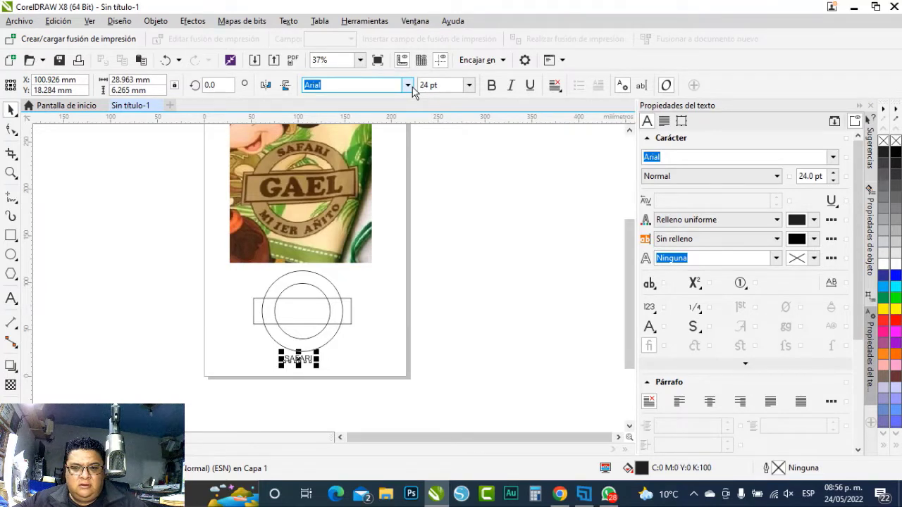
pyautogui.moveTo(316, 366); pyautogui.dragTo(349, 373)
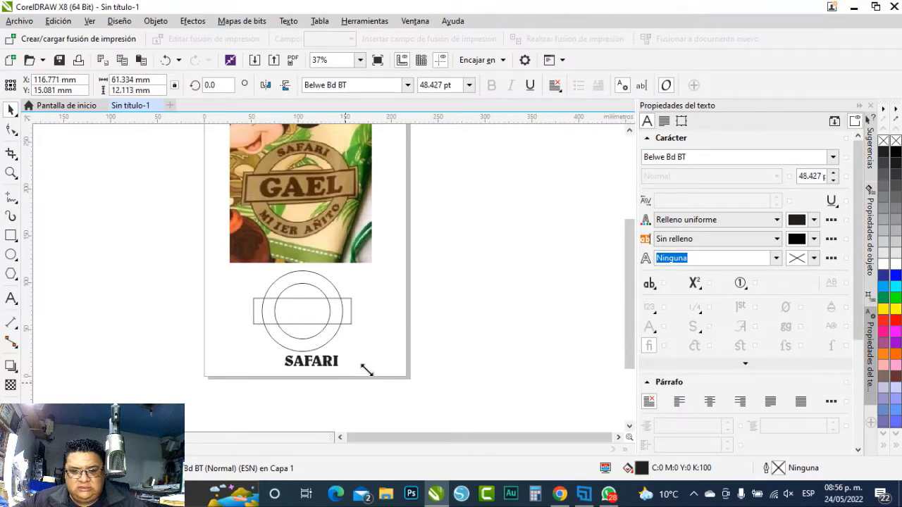
pyautogui.click(407, 85)
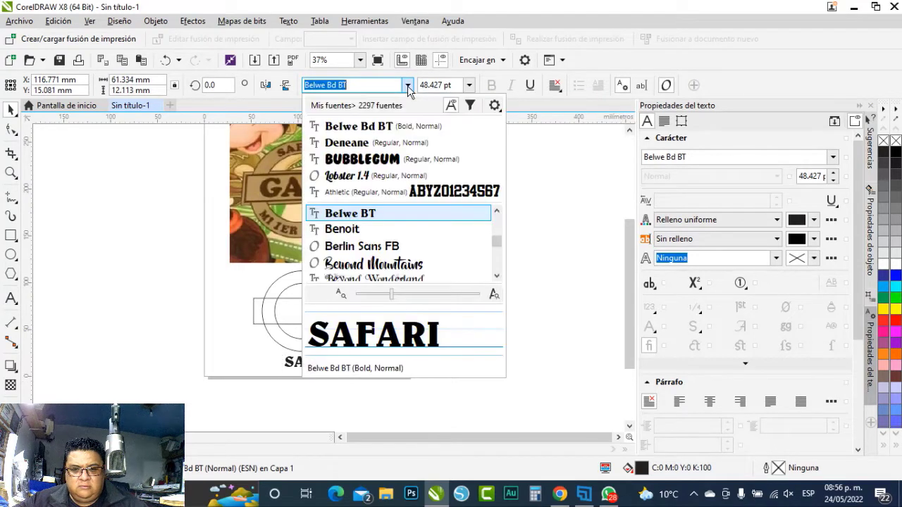
pyautogui.click(407, 85)
# Move the SAFARI text to the top of the ring, shrink it to about 32 pt and place a copy below the circles.
pyautogui.moveTo(326, 363); pyautogui.dragTo(325, 278)
pyautogui.scroll(2, 319, 236)
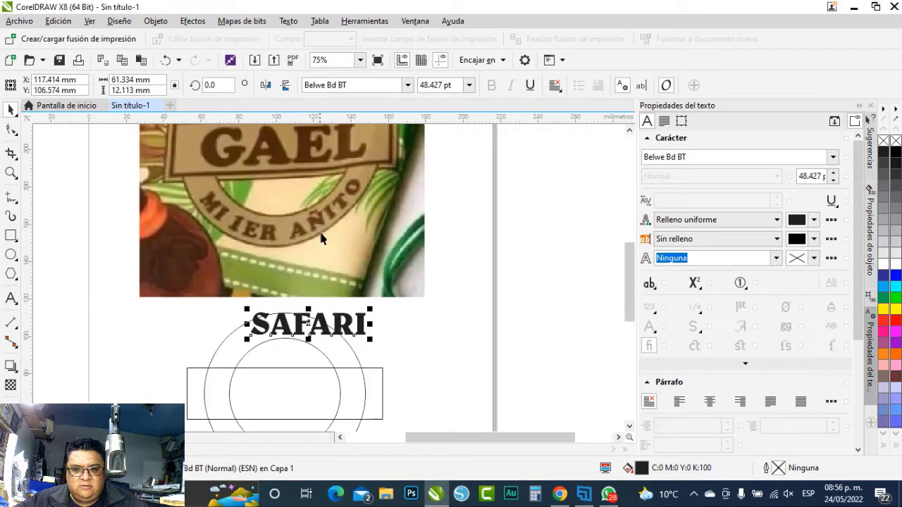
pyautogui.moveTo(375, 339); pyautogui.dragTo(332, 325)
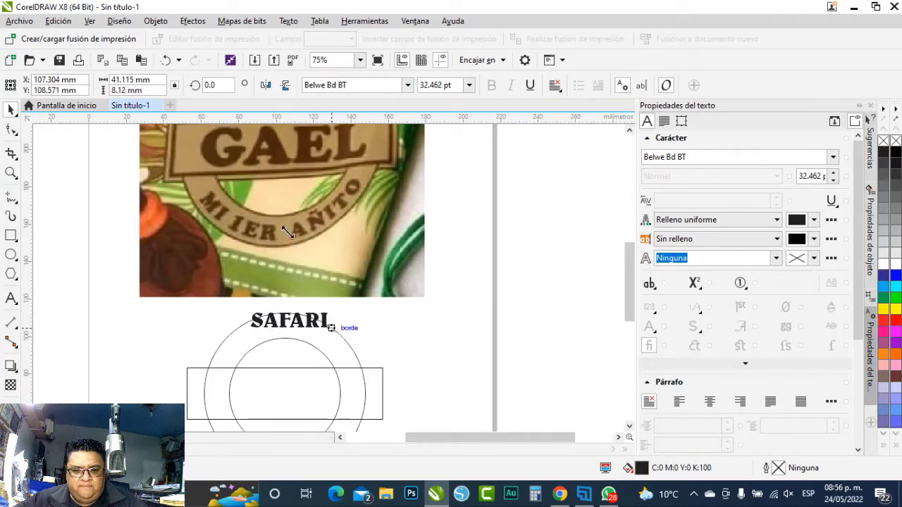
pyautogui.scroll(-2, 314, 283)
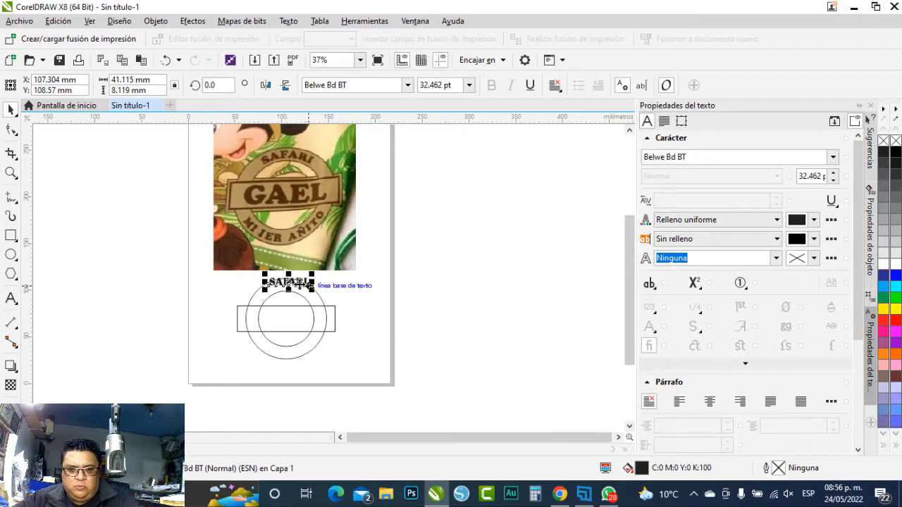
pyautogui.moveTo(292, 282); pyautogui.dragTo(289, 380)
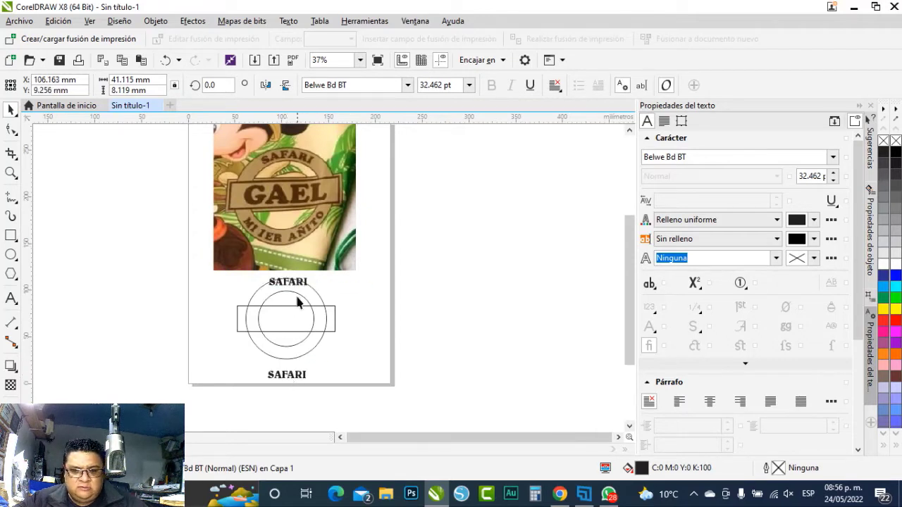
# Fit the upper SAFARI text to the outer circle, curving inside the top of the ring at an offset of -12 mm.
pyautogui.scroll(4, 298, 302)
pyautogui.click(318, 304)
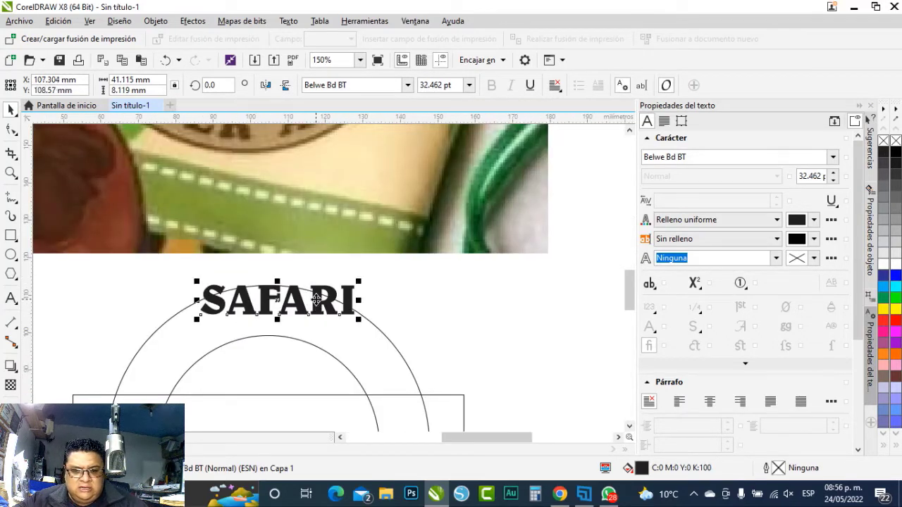
pyautogui.scroll(-2, 317, 301)
pyautogui.click(290, 21)
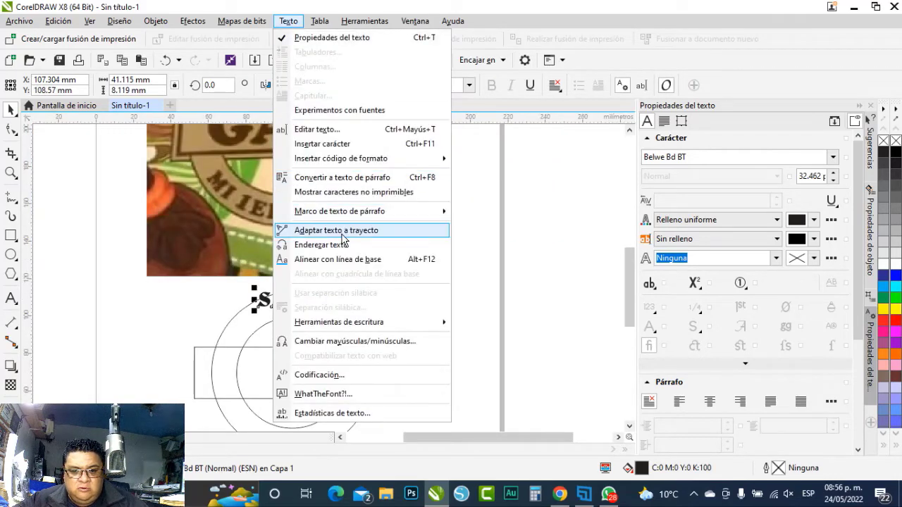
pyautogui.click(342, 234)
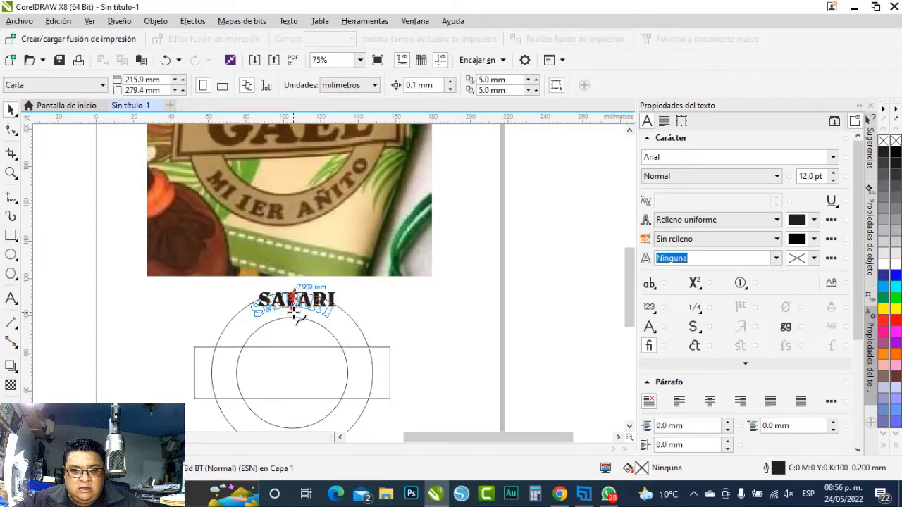
pyautogui.click(294, 311)
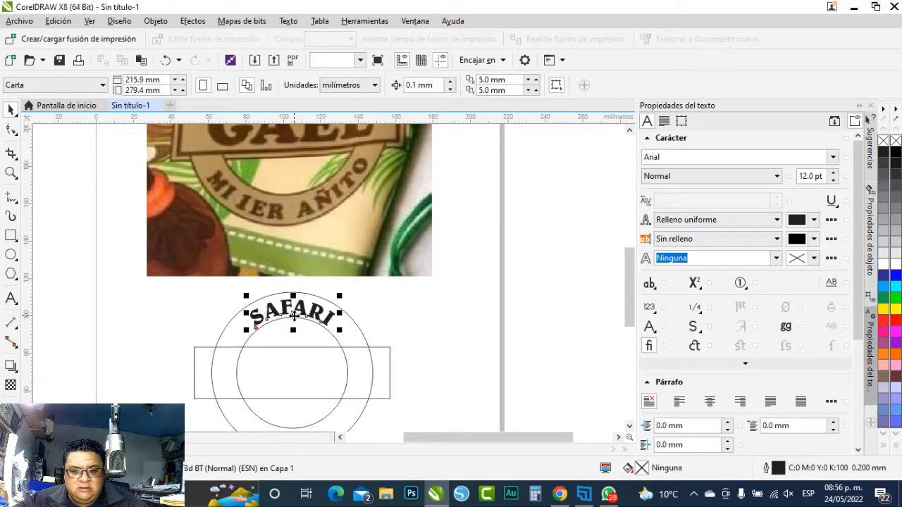
# Centre the curved SAFARI text between the two circles with an offset of about -10.6 mm from the path.
pyautogui.scroll(4, 294, 317)
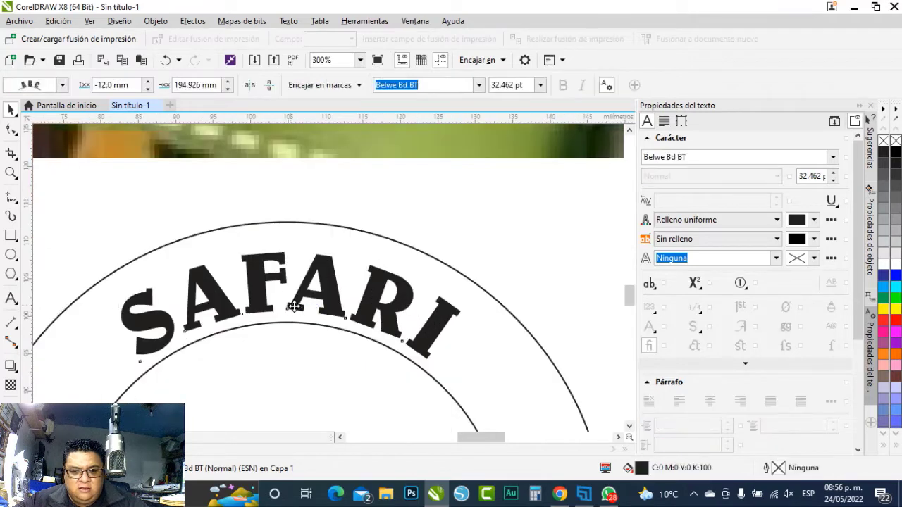
pyautogui.moveTo(294, 308); pyautogui.dragTo(290, 300)
pyautogui.scroll(2, 291, 294)
# Convert the curved SAFARI text to curves.
pyautogui.rightClick(290, 299)
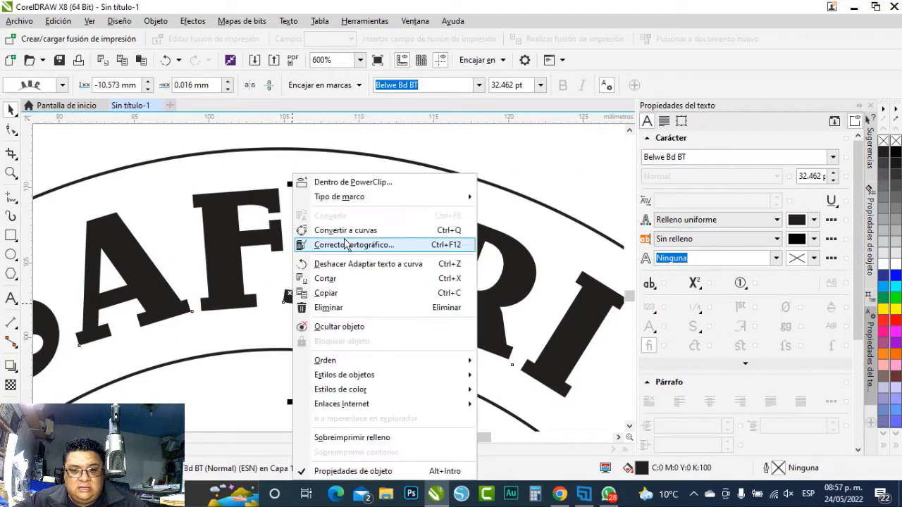
pyautogui.press('Escape')
pyautogui.scroll(-2, 288, 218)
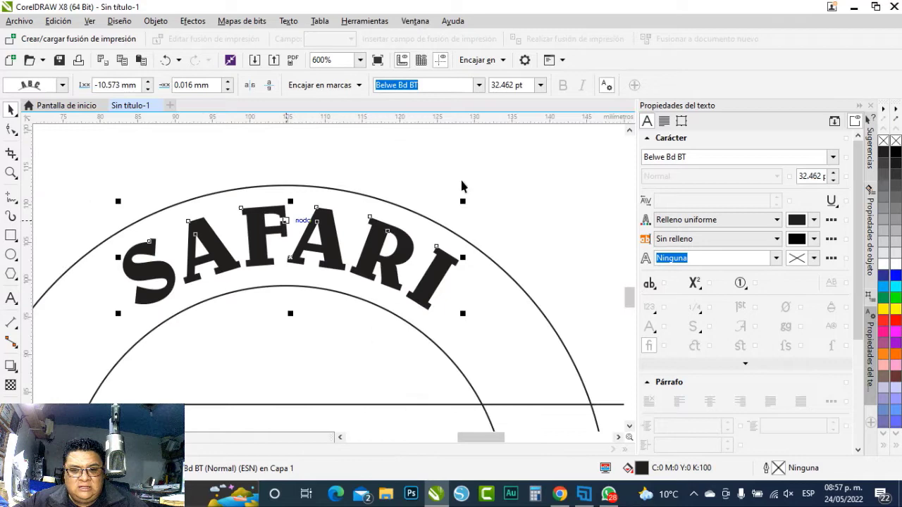
pyautogui.click(399, 259)
pyautogui.scroll(-4, 397, 198)
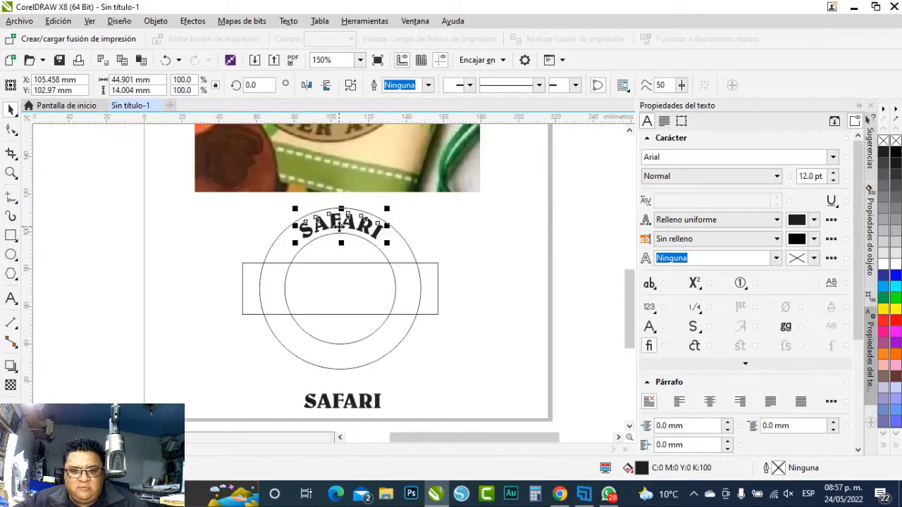
pyautogui.scroll(-1, 340, 226)
pyautogui.scroll(-1, 382, 367)
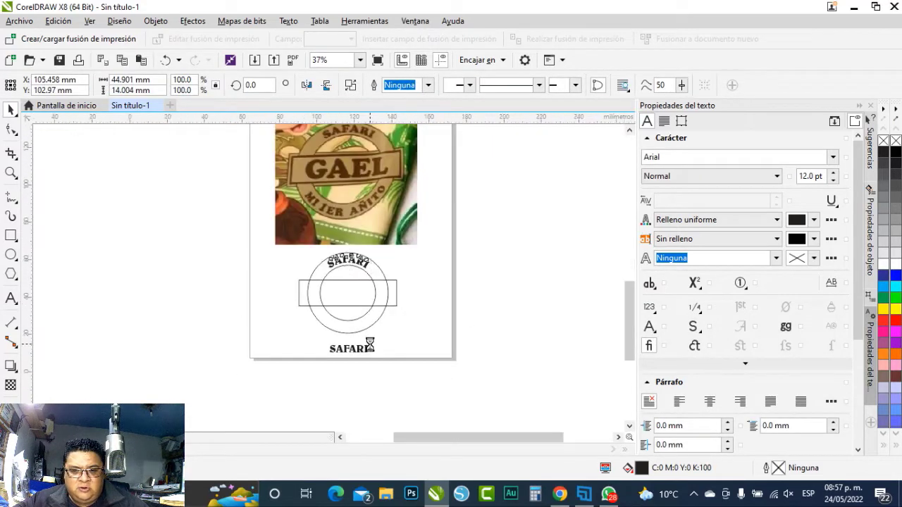
# Place a copy of the lower SAFARI text to the right of the circles, just below the rectangle's end.
pyautogui.scroll(1, 395, 345)
pyautogui.click(356, 355)
pyautogui.moveTo(362, 355); pyautogui.dragTo(499, 291)
pyautogui.scroll(-1, 414, 324)
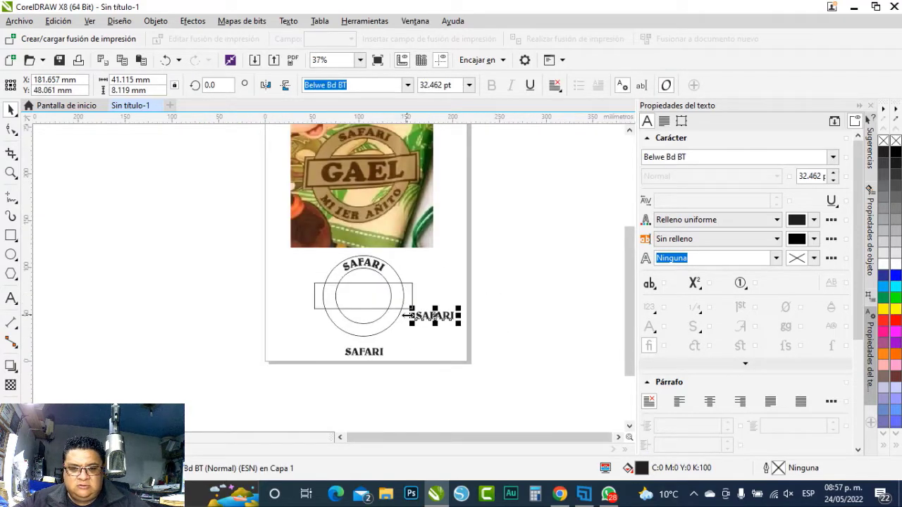
pyautogui.scroll(1, 408, 315)
pyautogui.click(345, 211)
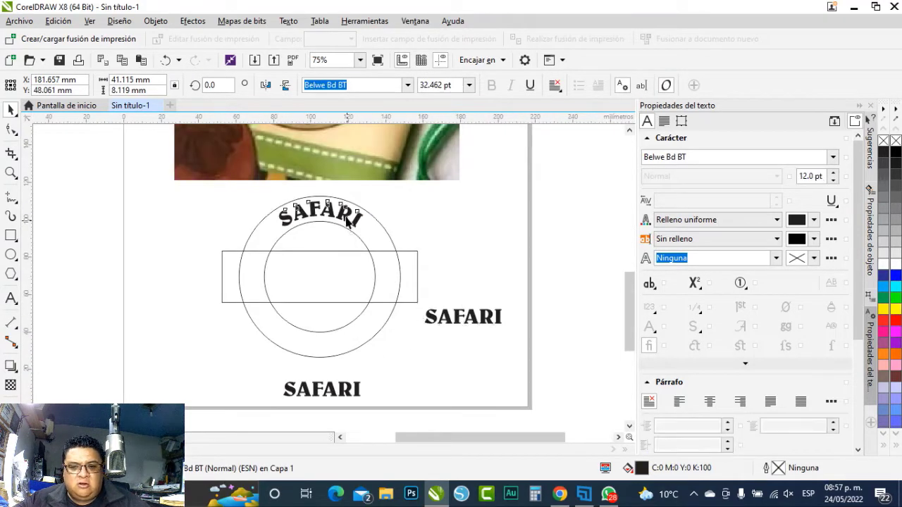
pyautogui.click(346, 221)
pyautogui.scroll(-1, 356, 344)
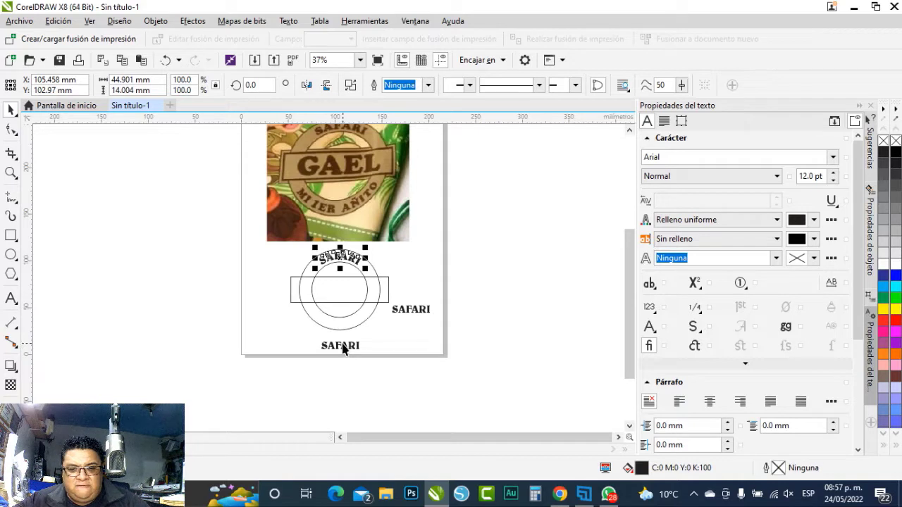
# Replace the wording of the SAFARI text below the circles with MI 1ER AÑITO.
pyautogui.click(11, 298)
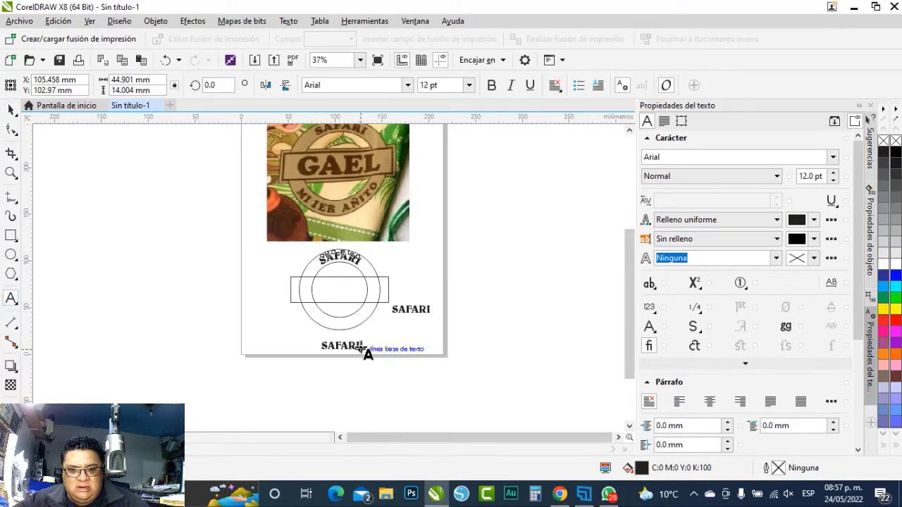
pyautogui.click(355, 346)
pyautogui.doubleClick(355, 347)
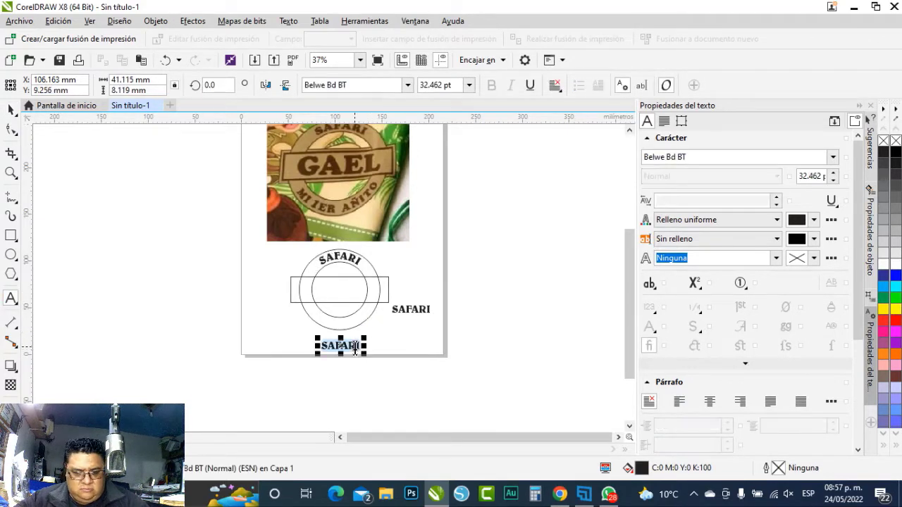
pyautogui.write('MI 1ER AÑITO')
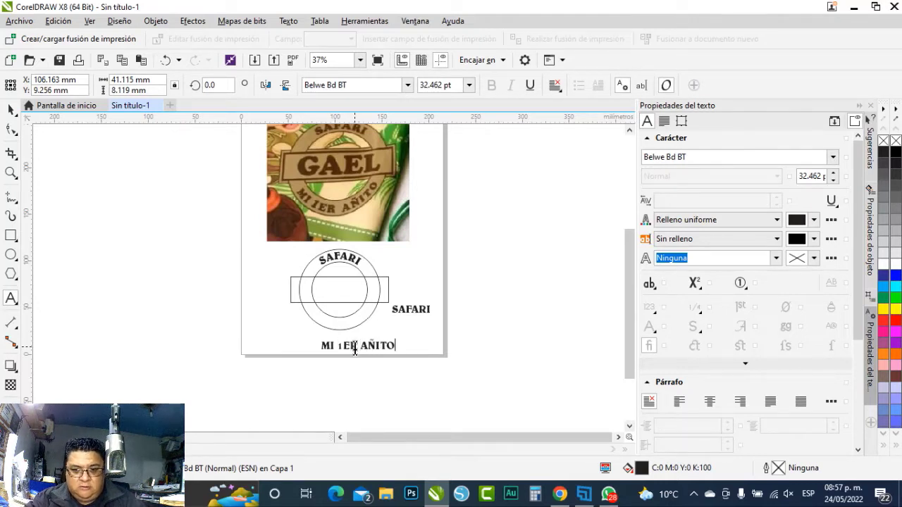
# Scale the MI 1ER AÑITO text down to about 63.4 mm wide and position it just below the circles.
pyautogui.click(10, 109)
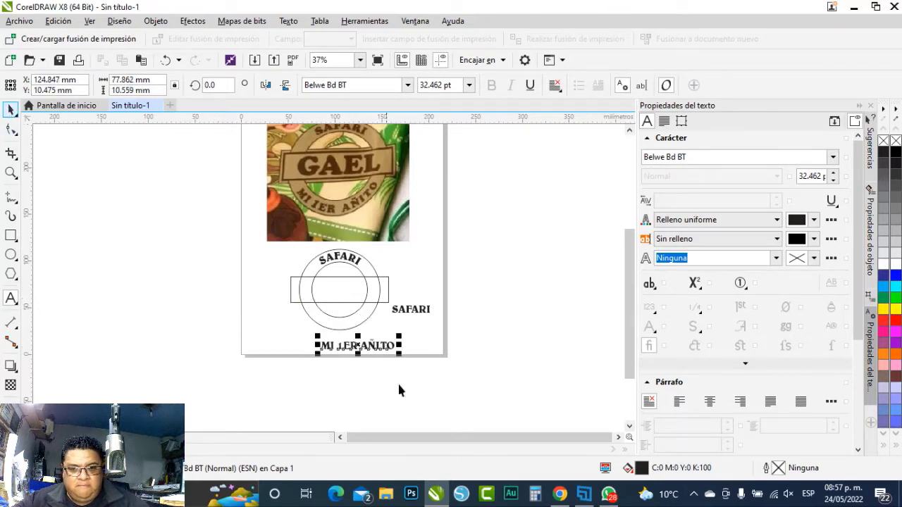
pyautogui.scroll(2, 382, 353)
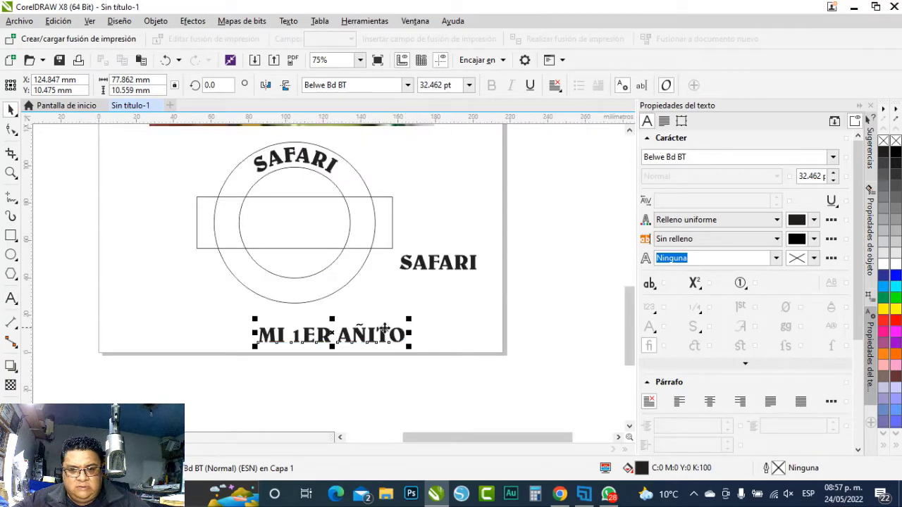
pyautogui.scroll(-2, 384, 329)
pyautogui.scroll(2, 389, 325)
pyautogui.moveTo(404, 355); pyautogui.dragTo(377, 386)
pyautogui.moveTo(347, 353); pyautogui.dragTo(326, 338)
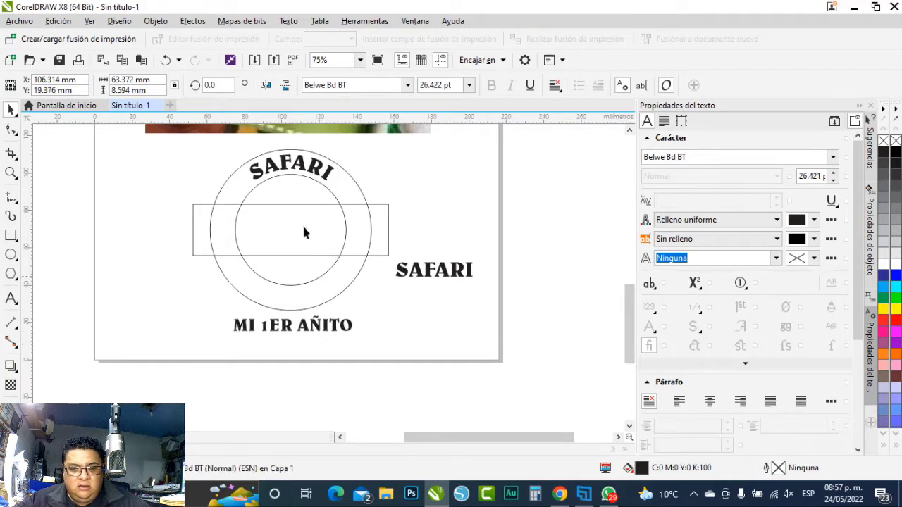
# Fit the MI 1ER AÑITO text along the lower arc between the two circles, offset about -8.5 mm from the path.
pyautogui.click(288, 21)
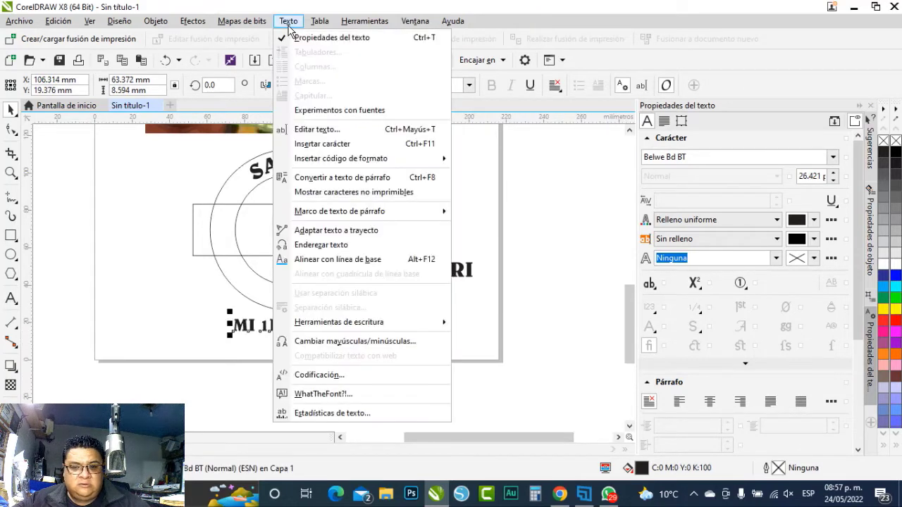
pyautogui.click(335, 231)
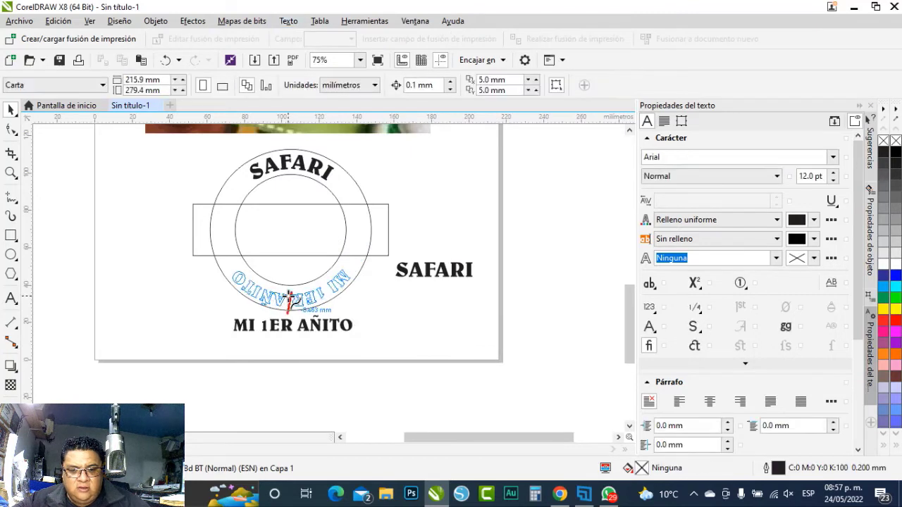
pyautogui.click(287, 290)
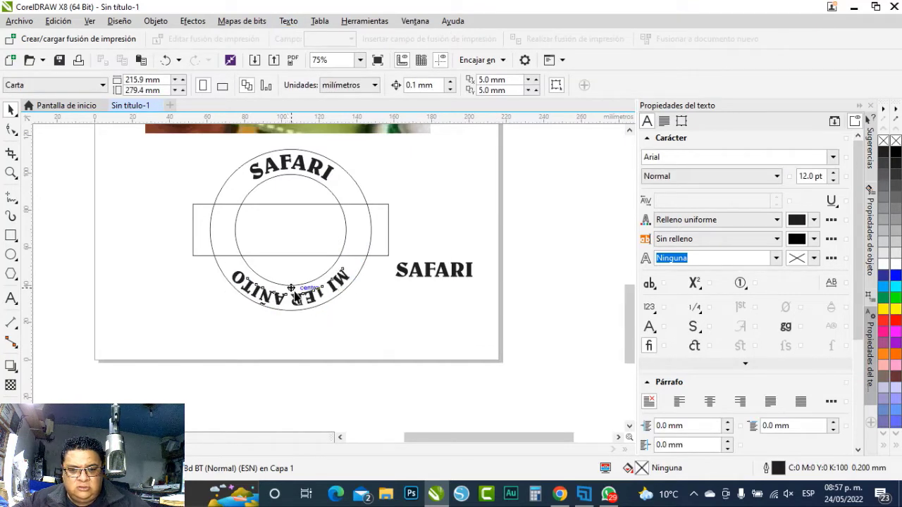
pyautogui.scroll(2, 284, 309)
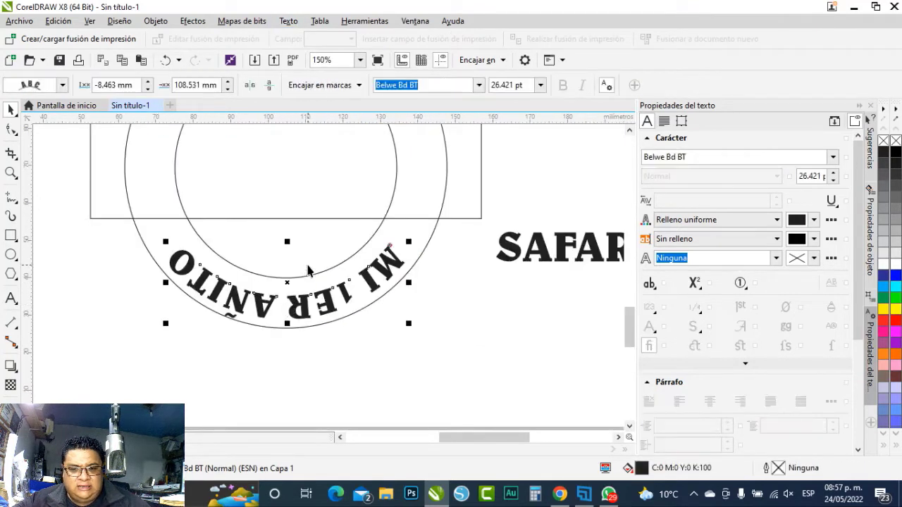
# Mirror the curved MI 1ER AÑITO text horizontally and vertically, and centre it between the circles with a -4.0 mm path offset.
pyautogui.click(250, 86)
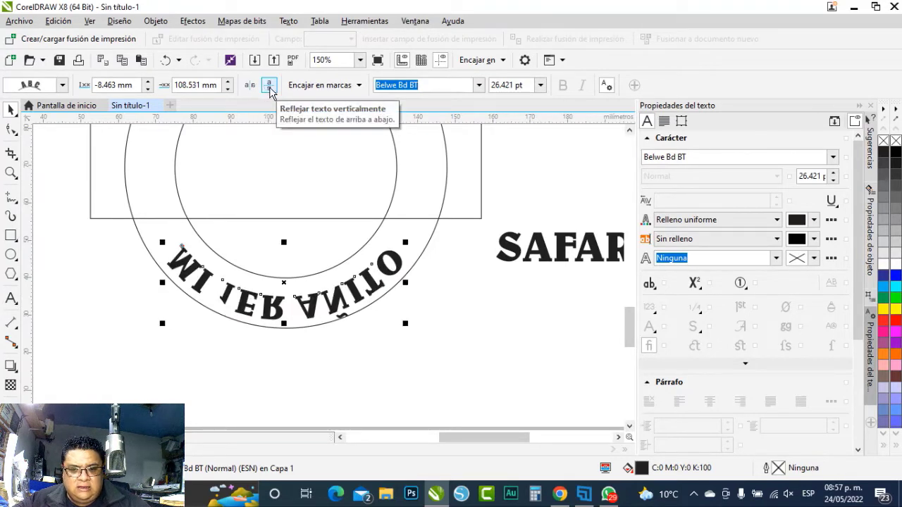
pyautogui.click(269, 85)
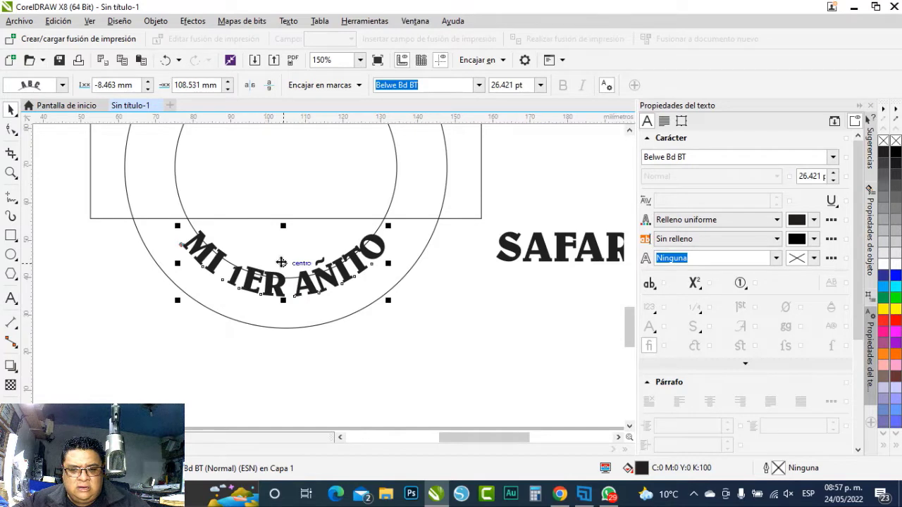
pyautogui.moveTo(281, 262); pyautogui.dragTo(283, 281)
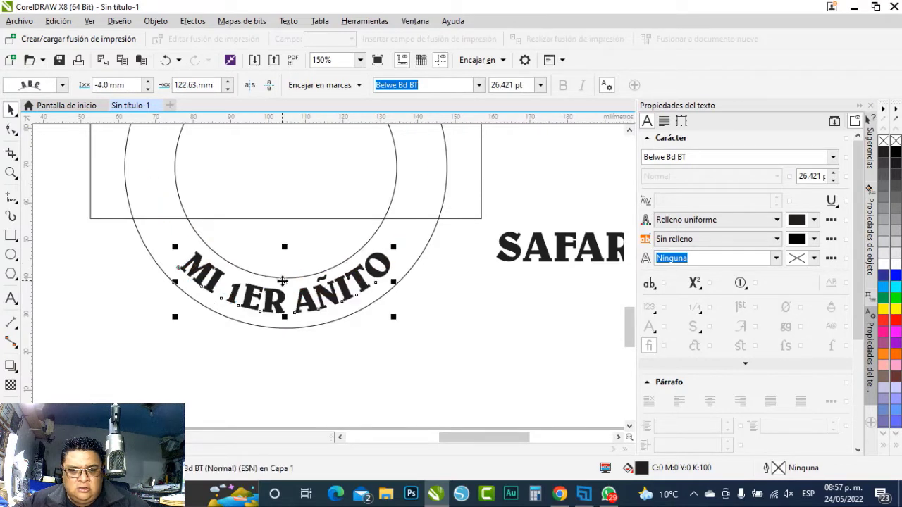
# Convert the curved MI 1ER AÑITO text to curves.
pyautogui.rightClick(318, 310)
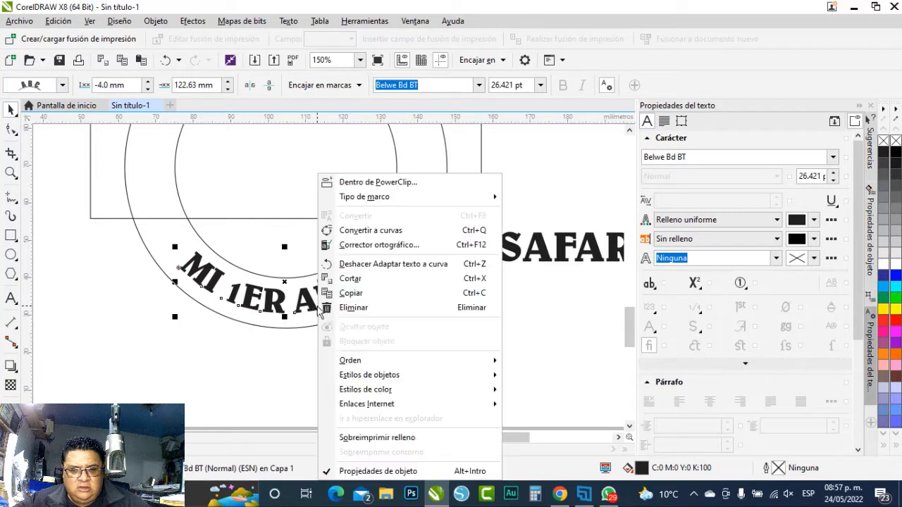
pyautogui.click(390, 231)
pyautogui.scroll(-3, 282, 342)
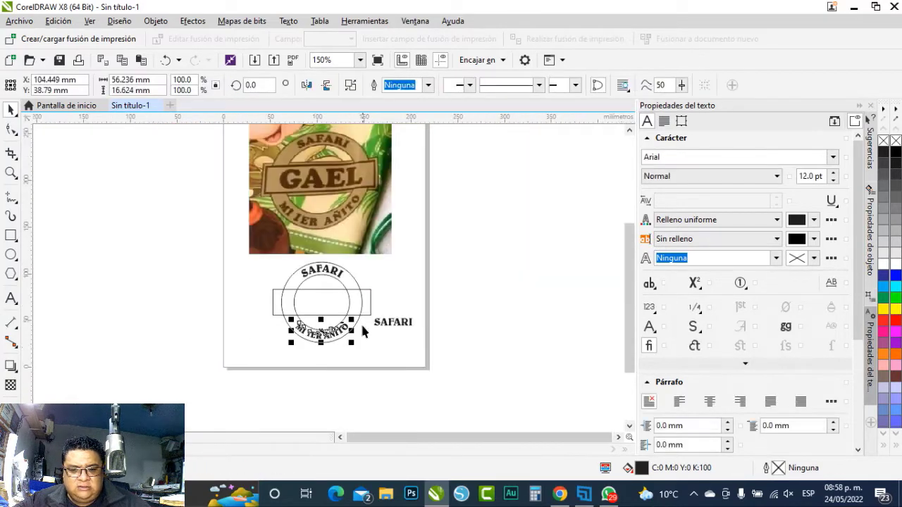
pyautogui.scroll(1, 362, 326)
pyautogui.click(378, 293)
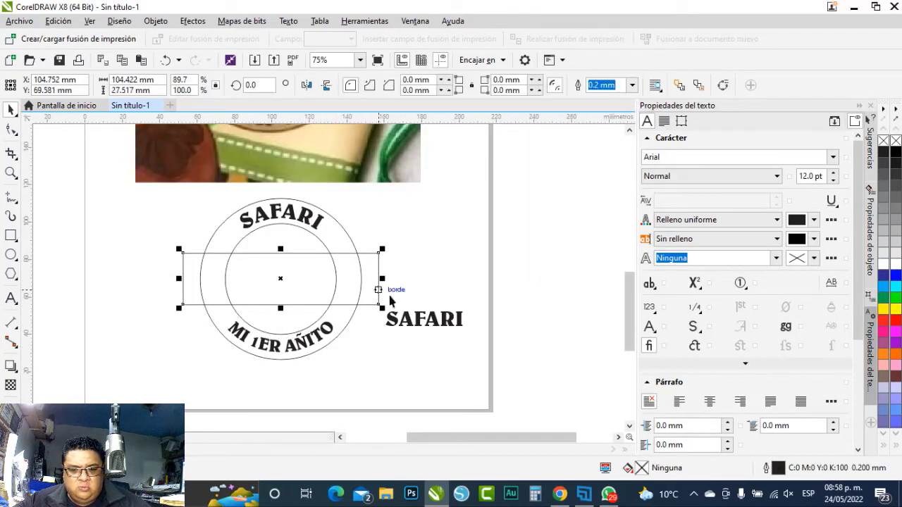
pyautogui.scroll(-1, 332, 300)
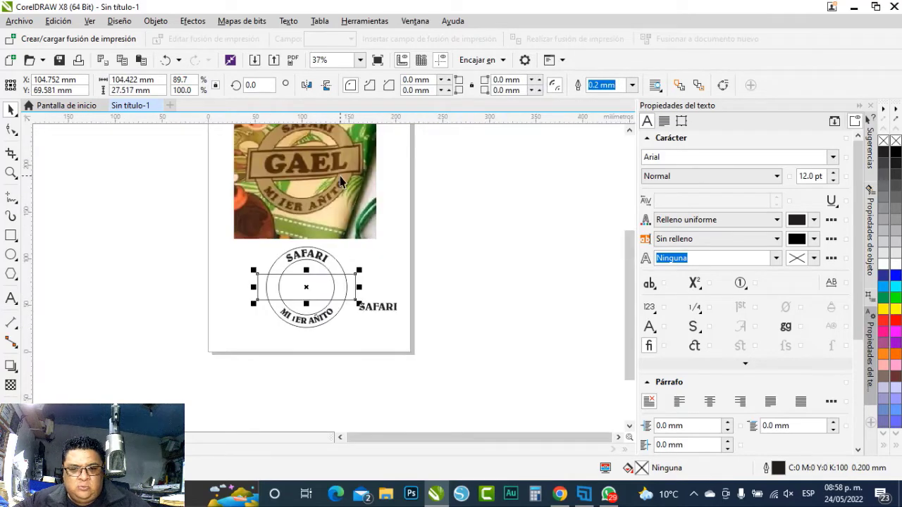
# Convert the reference photo to a 300 ppi CMYK (32-bit) bitmap with antialiasing and a transparent background.
pyautogui.click(347, 155)
pyautogui.scroll(1, 346, 155)
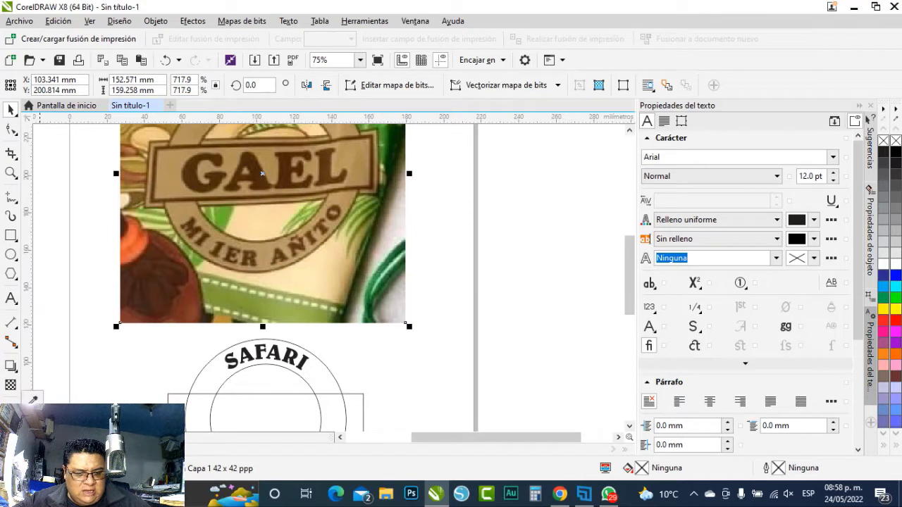
pyautogui.press('i')
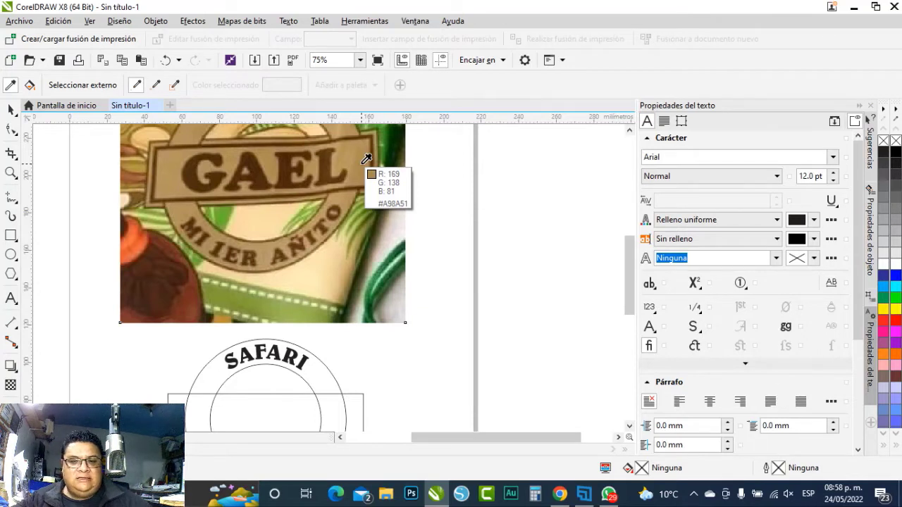
pyautogui.click(11, 110)
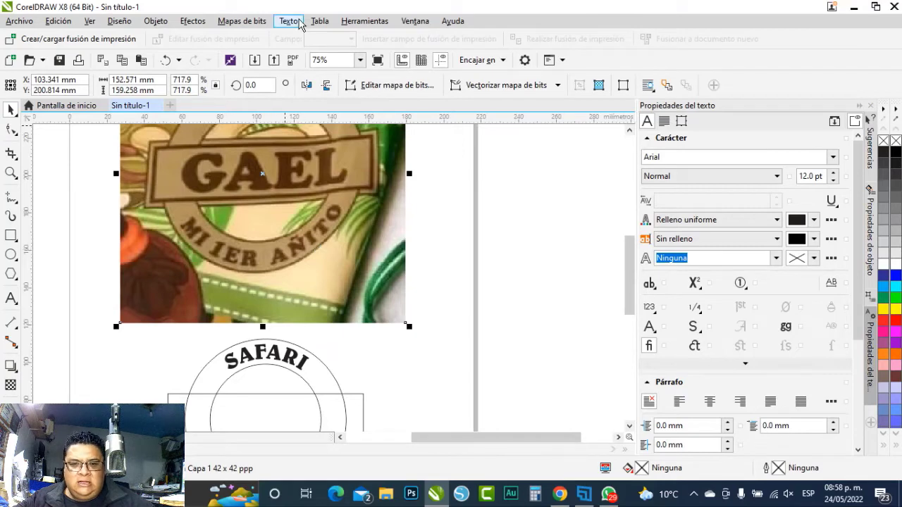
pyautogui.click(247, 22)
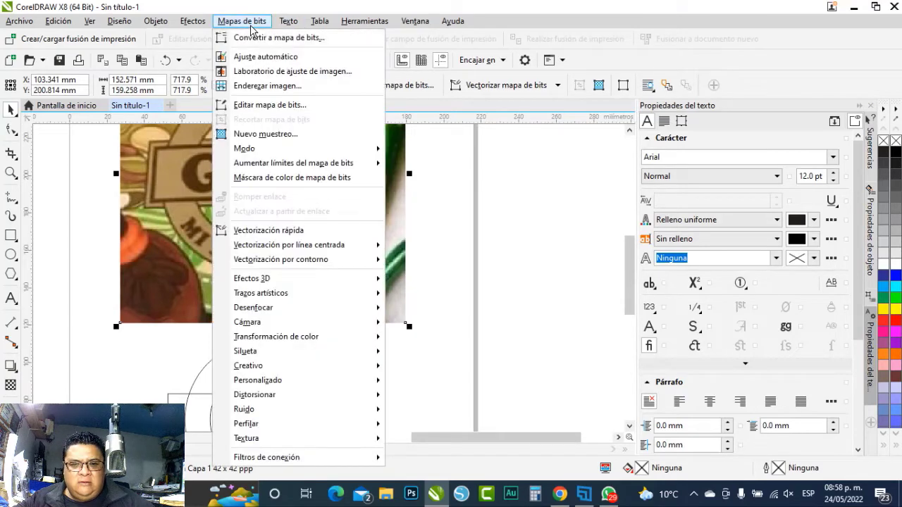
pyautogui.click(256, 40)
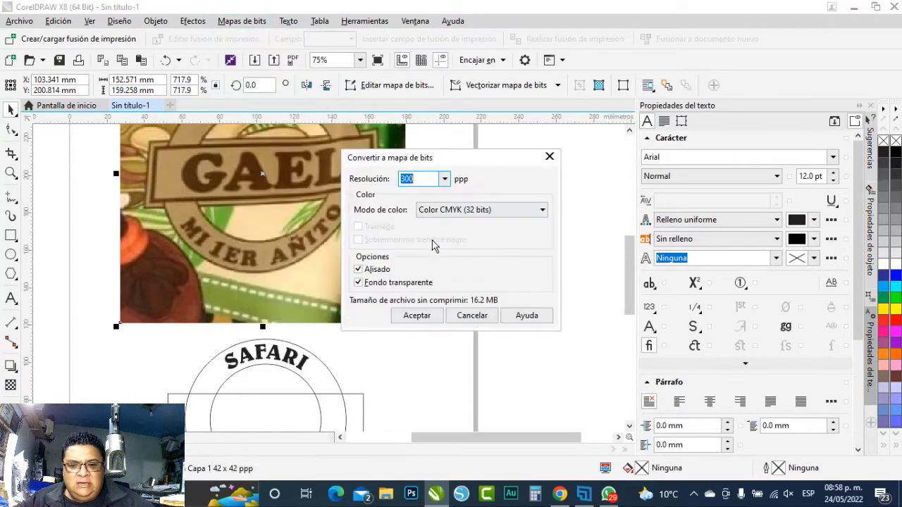
pyautogui.click(418, 315)
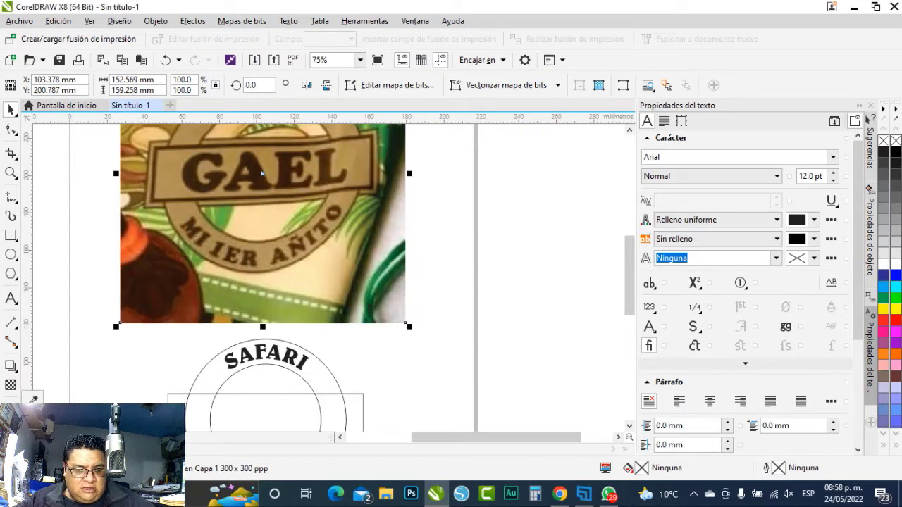
# Sample the tan colour from the photo's name banner and fill the outer circle with it.
pyautogui.click(11, 406)
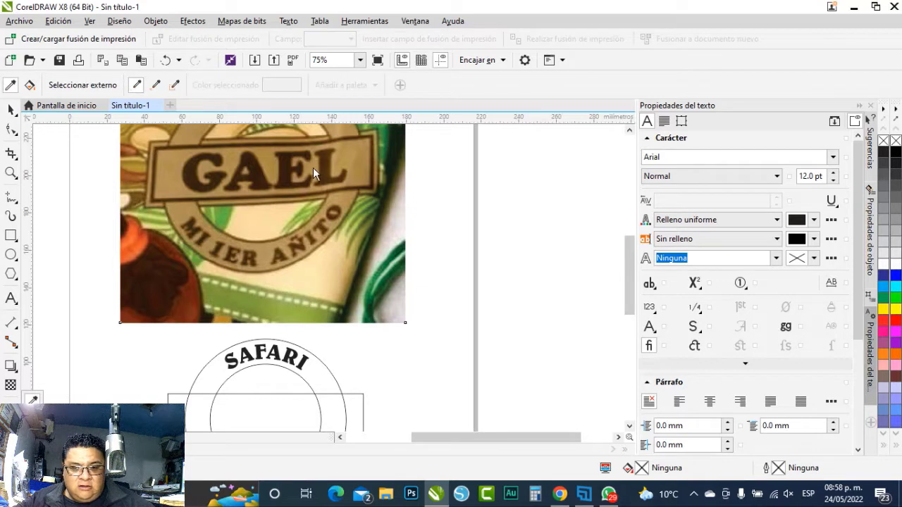
pyautogui.click(11, 85)
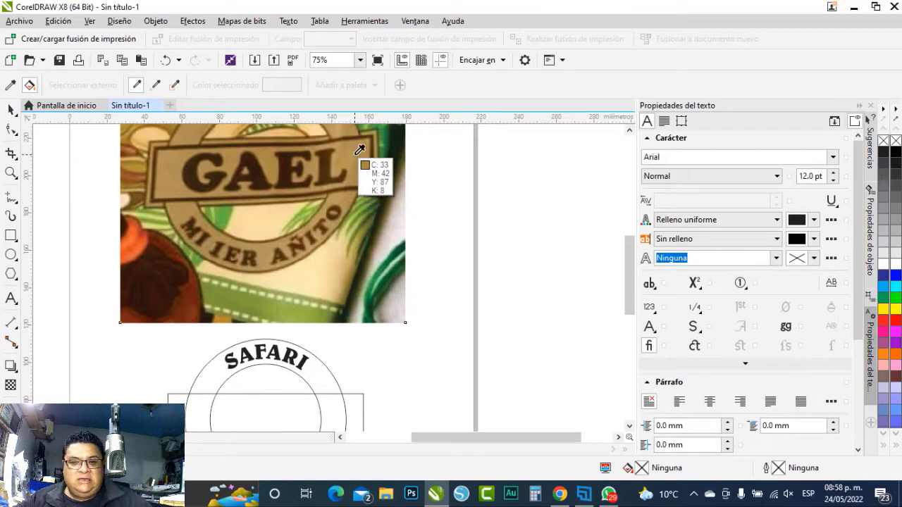
pyautogui.click(172, 166)
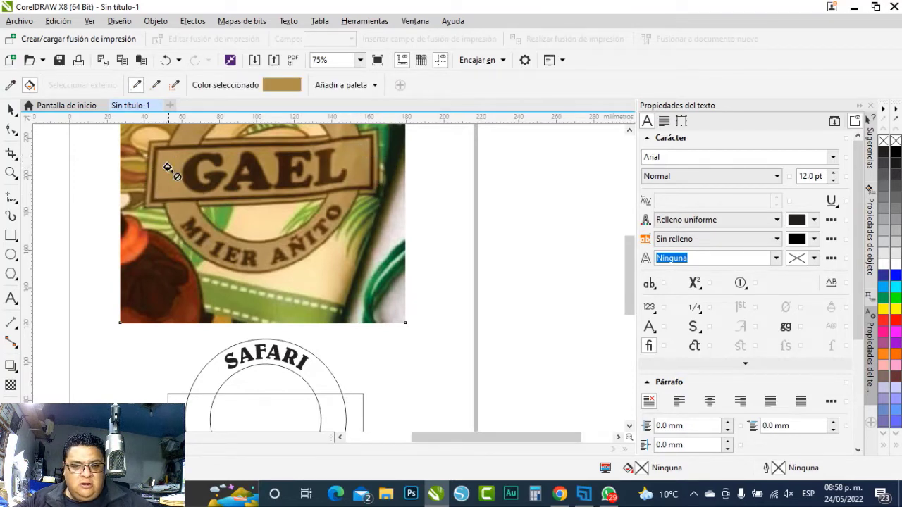
pyautogui.click(310, 379)
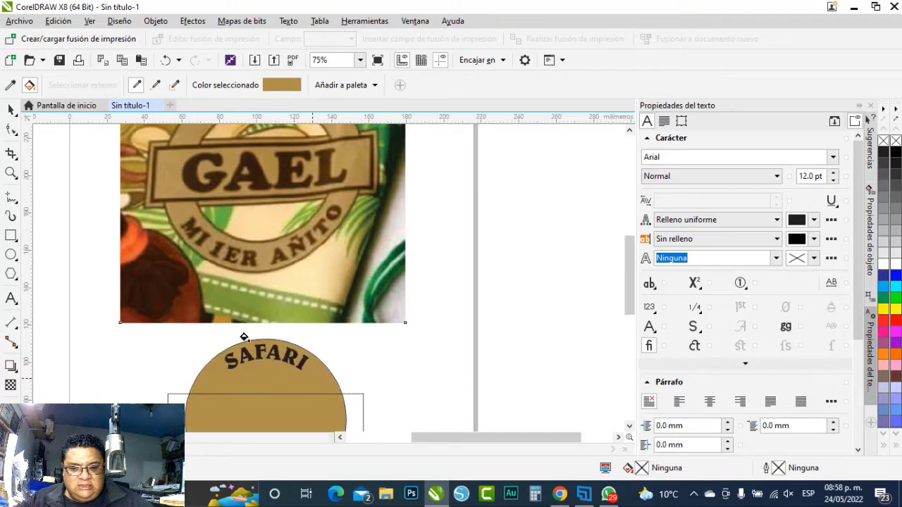
# Send the tan-filled outer circle to the back of the page.
pyautogui.click(10, 109)
pyautogui.click(232, 227)
pyautogui.scroll(-2, 282, 229)
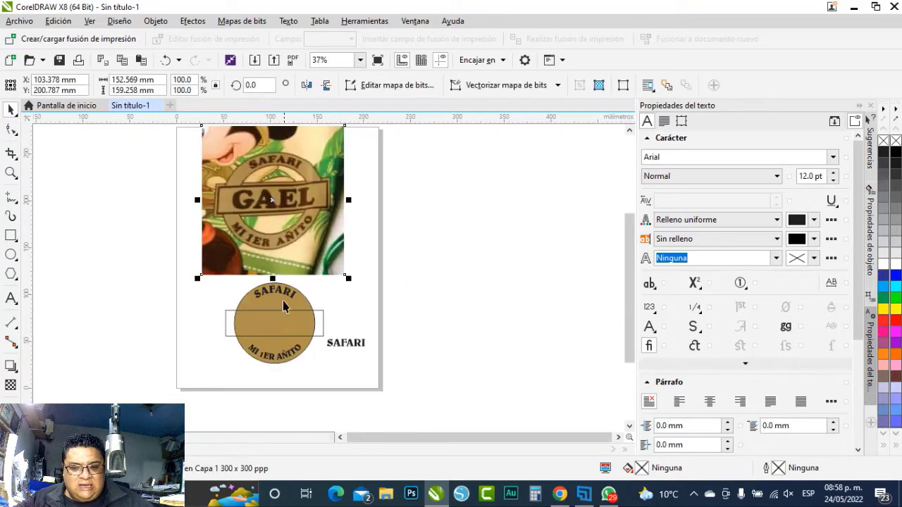
pyautogui.scroll(2, 292, 302)
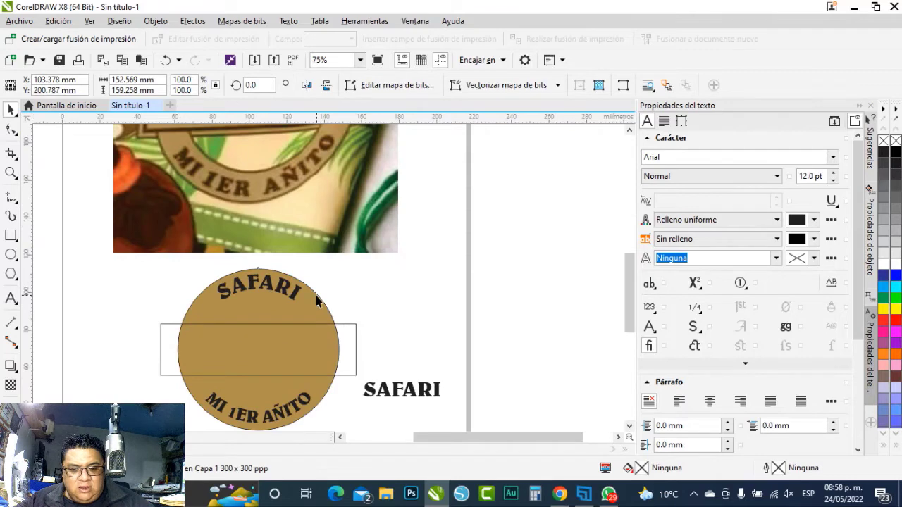
pyautogui.click(317, 294)
pyautogui.moveTo(316, 295); pyautogui.dragTo(320, 337)
pyautogui.hotkey('ctrl', 'z')
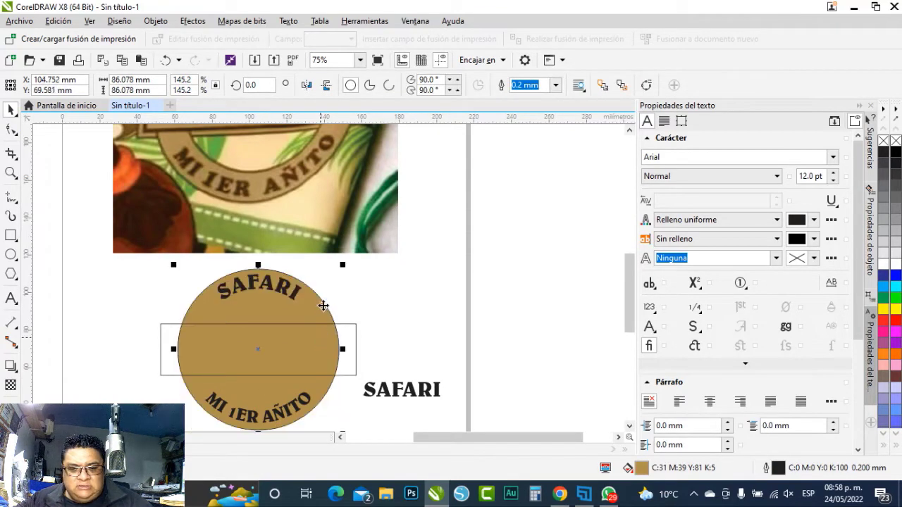
pyautogui.rightClick(323, 302)
pyautogui.moveTo(358, 331)
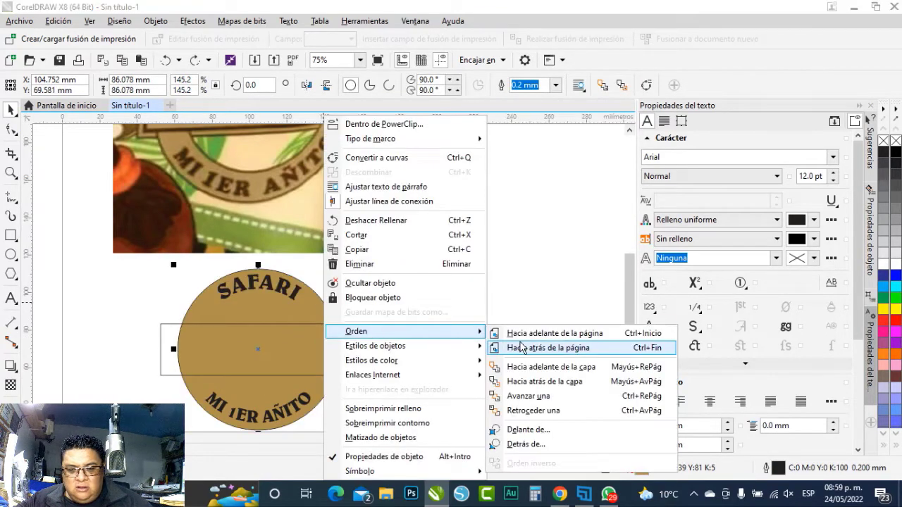
pyautogui.click(534, 347)
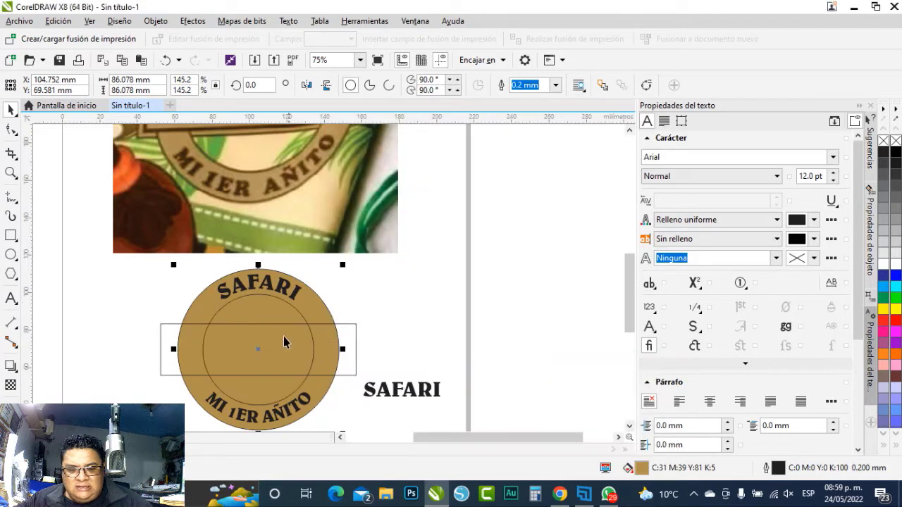
# Move the rectangle clear of the circles to their upper right, and combine the inner and outer circles into a ring.
pyautogui.moveTo(341, 369); pyautogui.dragTo(525, 323)
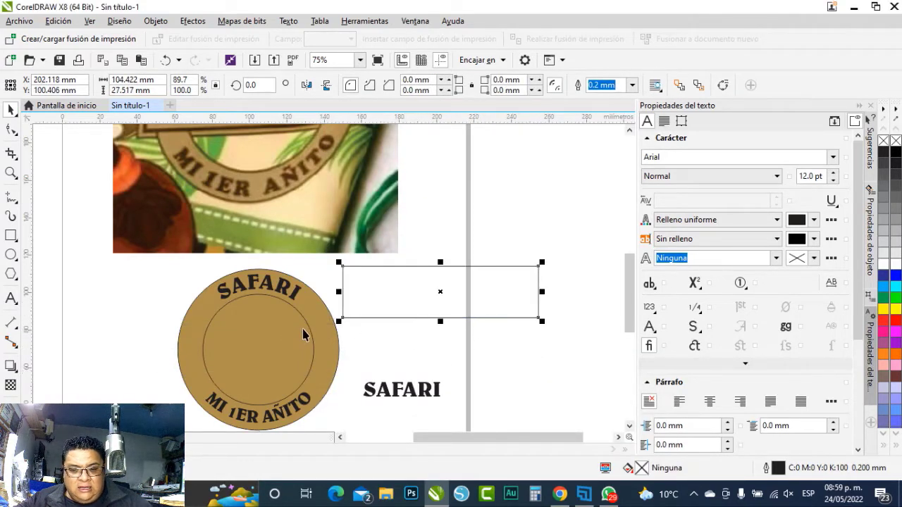
pyautogui.click(307, 324)
pyautogui.scroll(2, 307, 324)
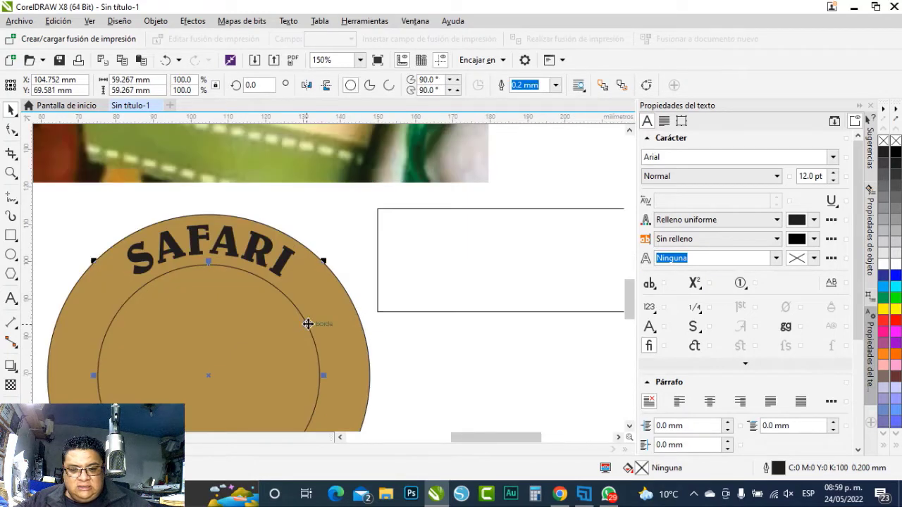
pyautogui.keyDown('shift'); pyautogui.click(352, 305); pyautogui.keyUp('shift')
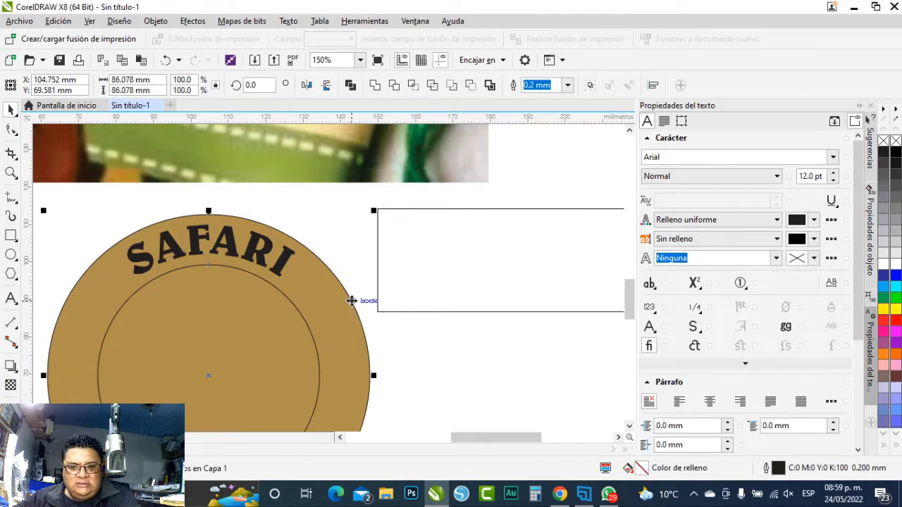
pyautogui.click(351, 86)
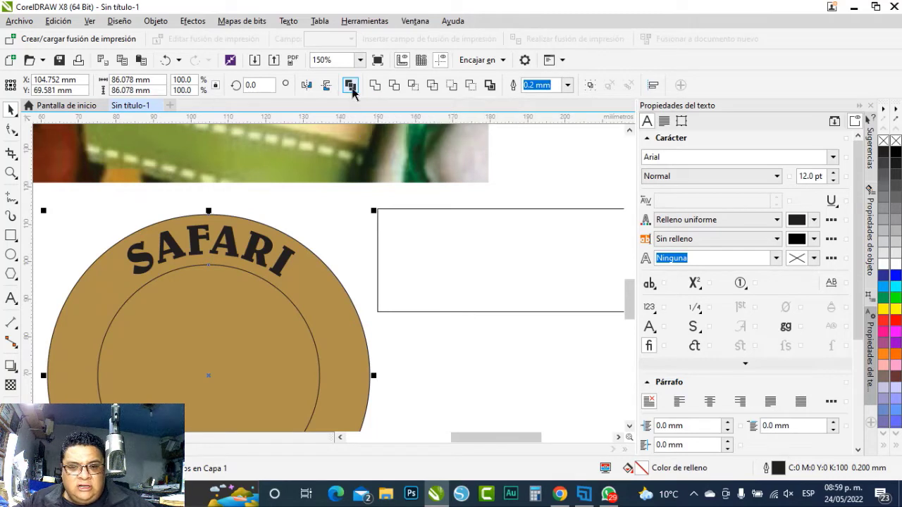
# Thicken the outline of the combined ring, trying 0.75 mm and settling on 1.0 mm.
pyautogui.scroll(-2, 284, 321)
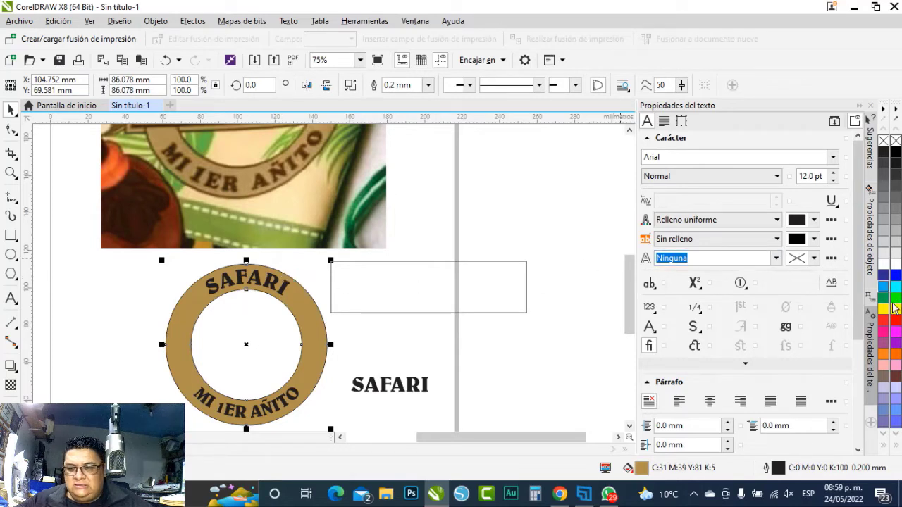
pyautogui.click(429, 87)
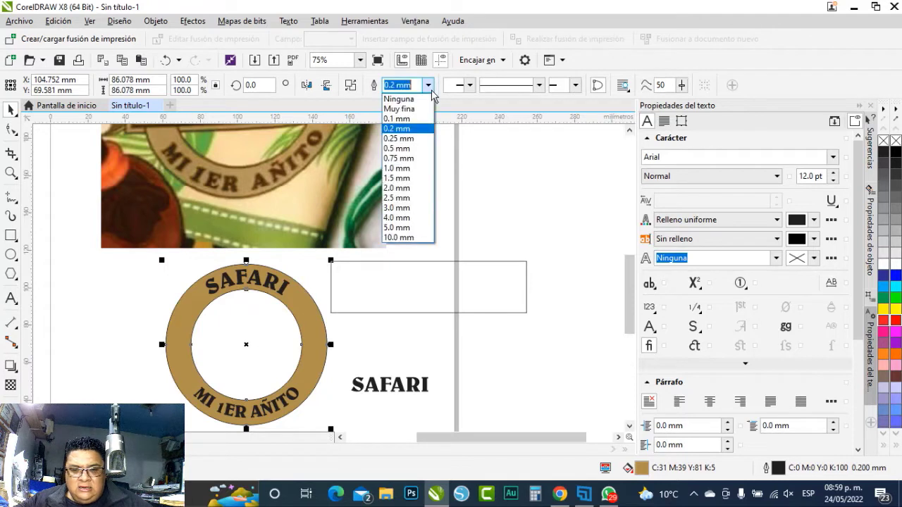
pyautogui.click(401, 160)
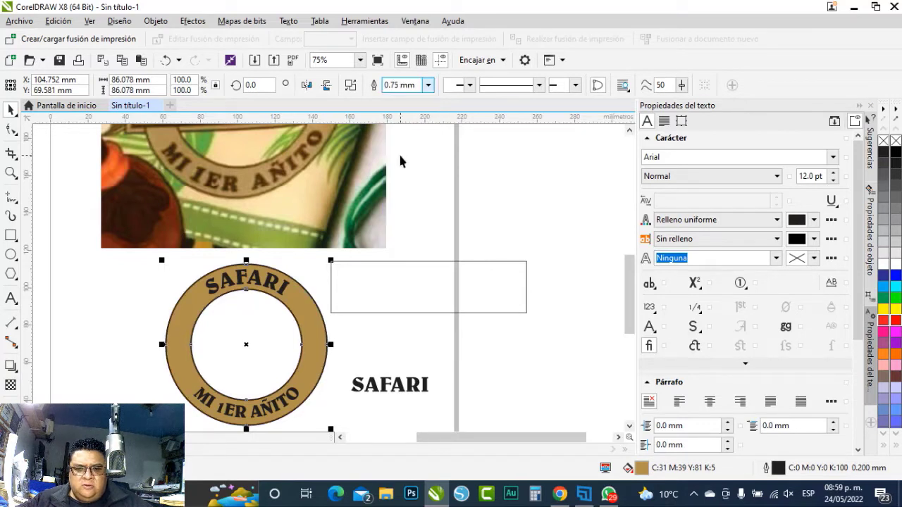
pyautogui.click(426, 88)
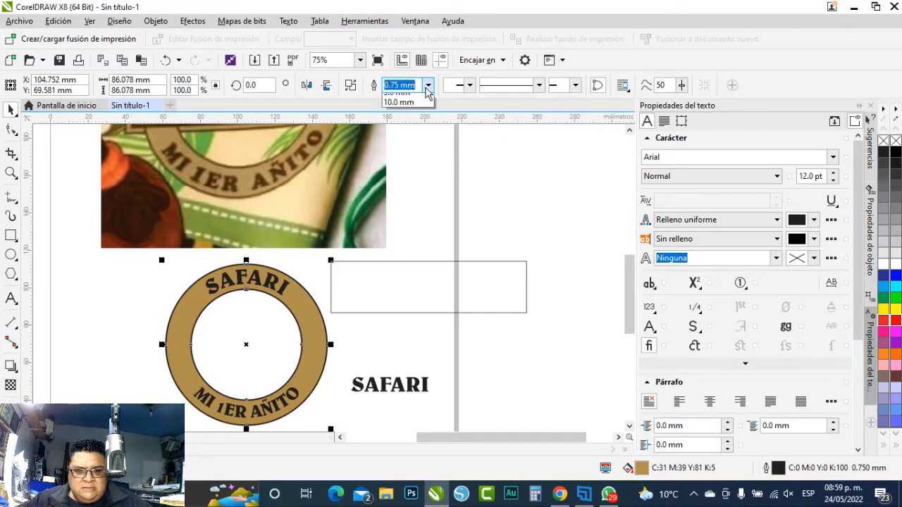
pyautogui.click(405, 172)
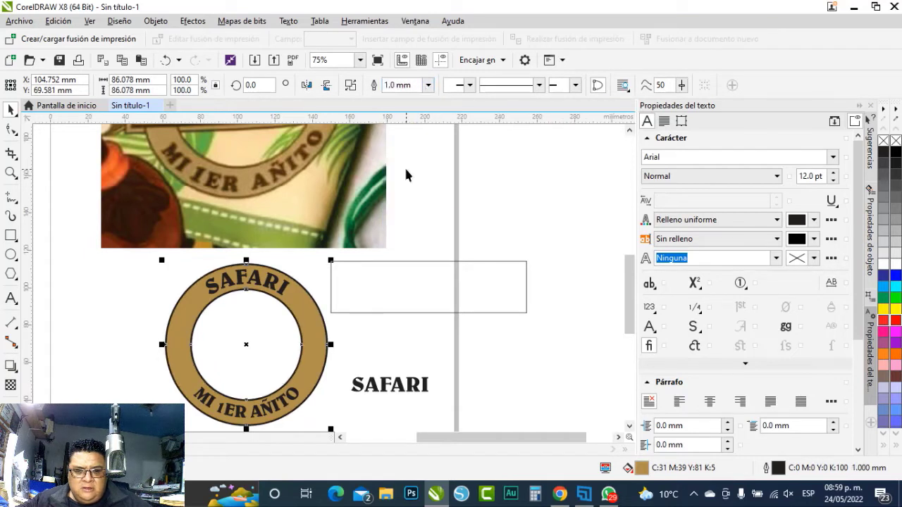
# Recolour the ring's outline with the red-brown palette swatch C0 M60 Y60 K40.
pyautogui.scroll(2, 308, 303)
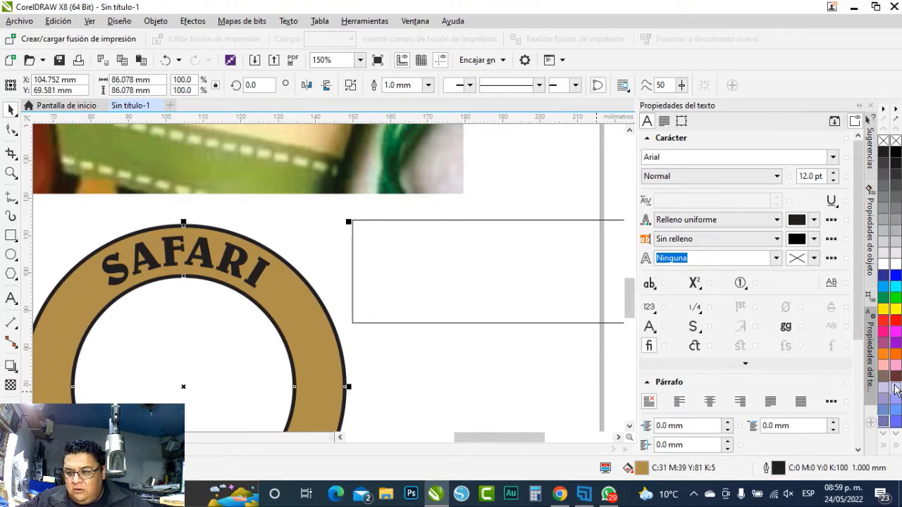
pyautogui.click(885, 450)
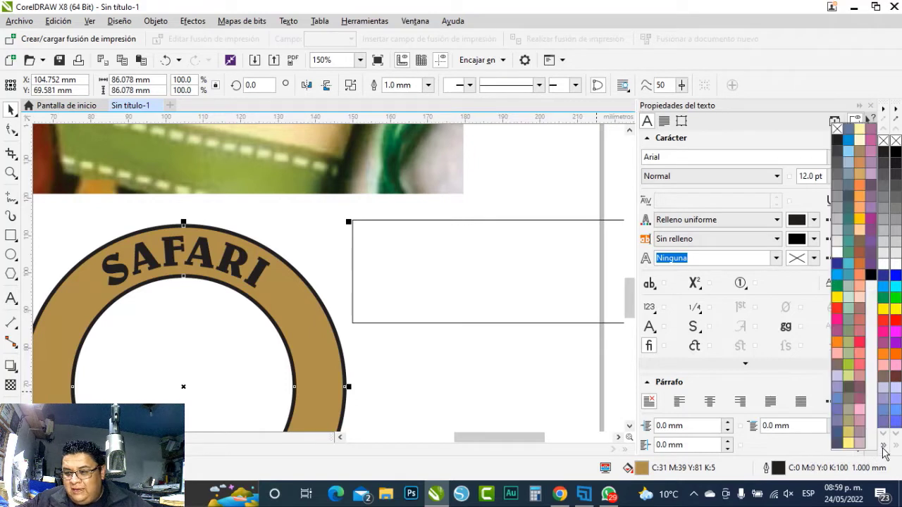
pyautogui.rightClick(860, 259)
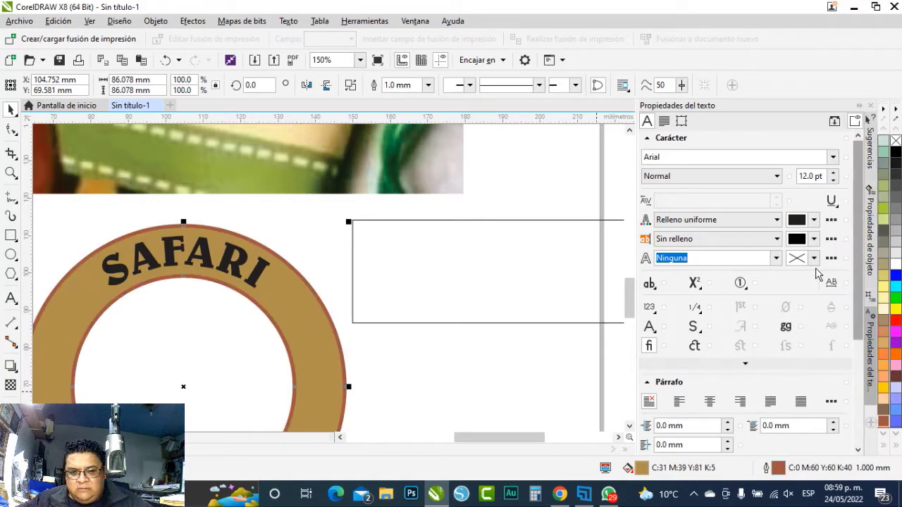
pyautogui.scroll(-2, 432, 345)
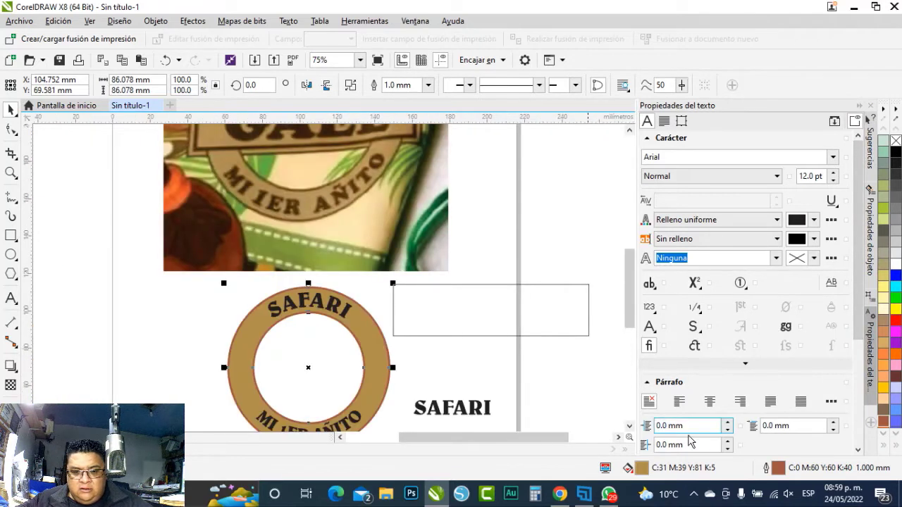
# Darken the ring's outline by setting its black component to 80, and thicken the line to the next preset width.
pyautogui.doubleClick(778, 469)
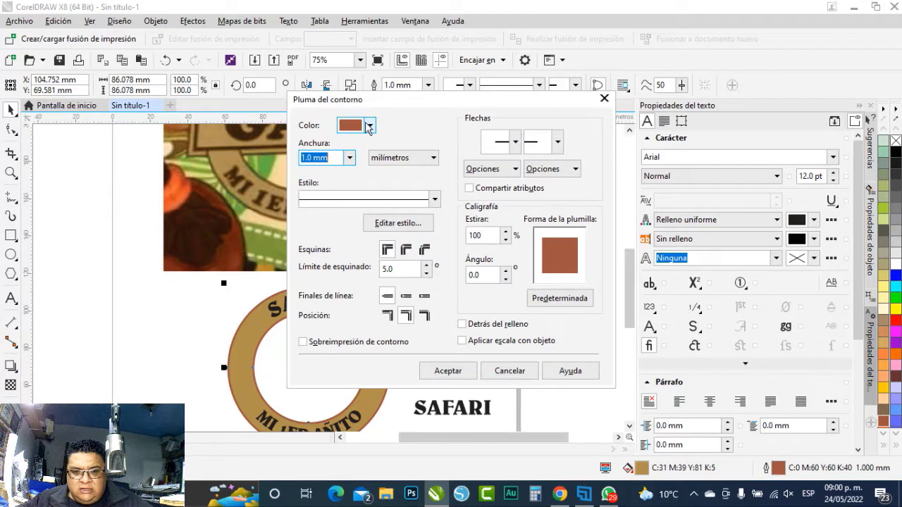
pyautogui.click(368, 126)
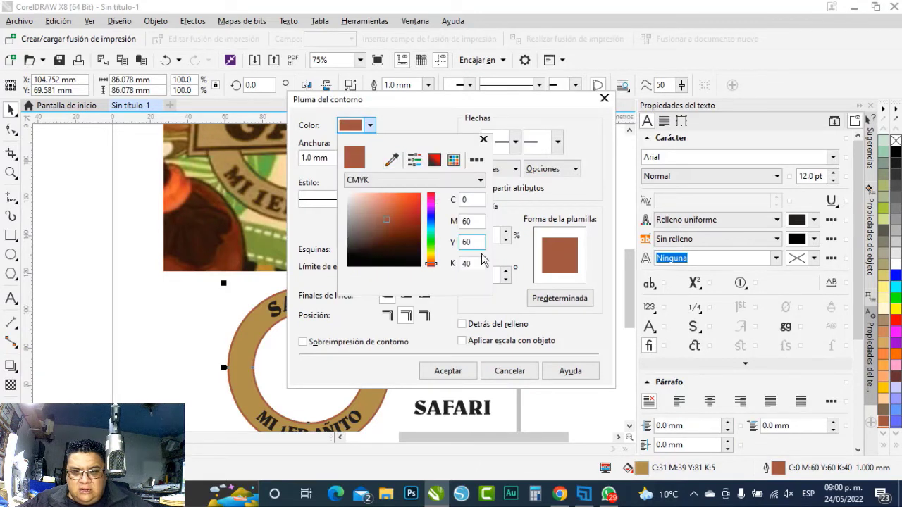
pyautogui.click(476, 265)
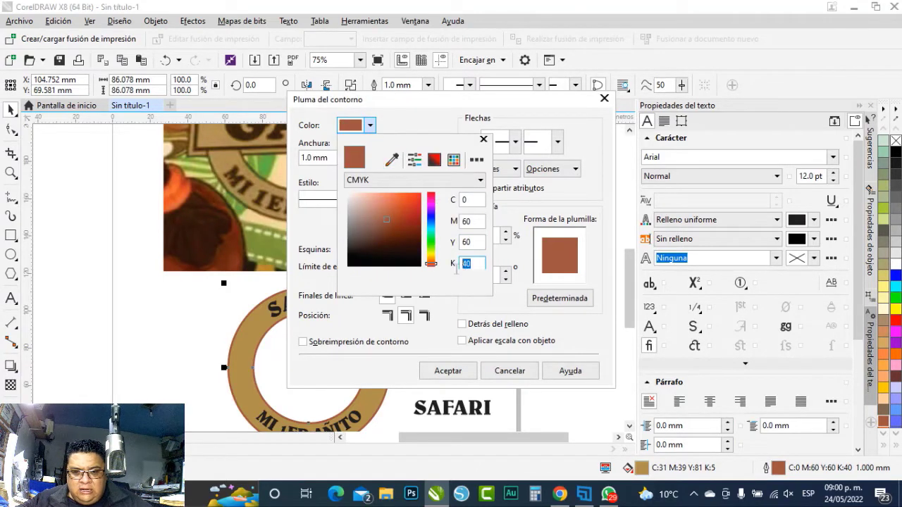
pyautogui.write('80')
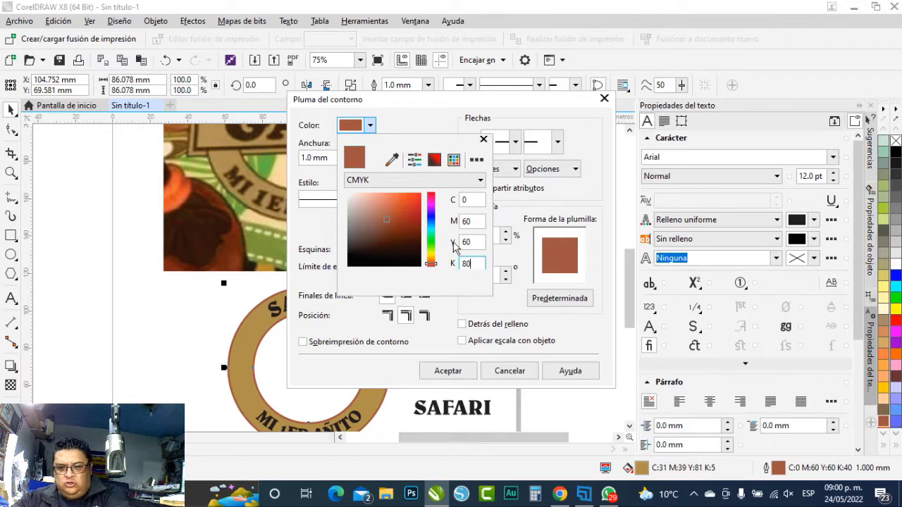
pyautogui.click(466, 223)
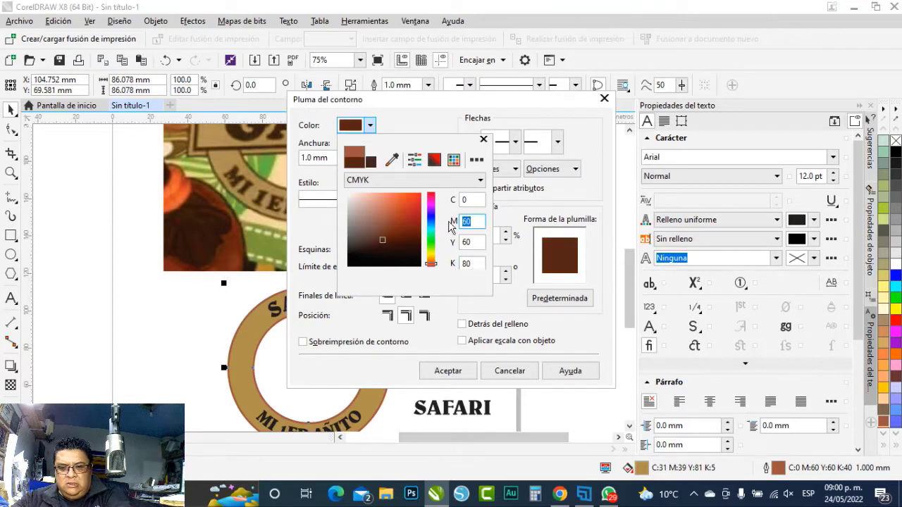
pyautogui.click(463, 373)
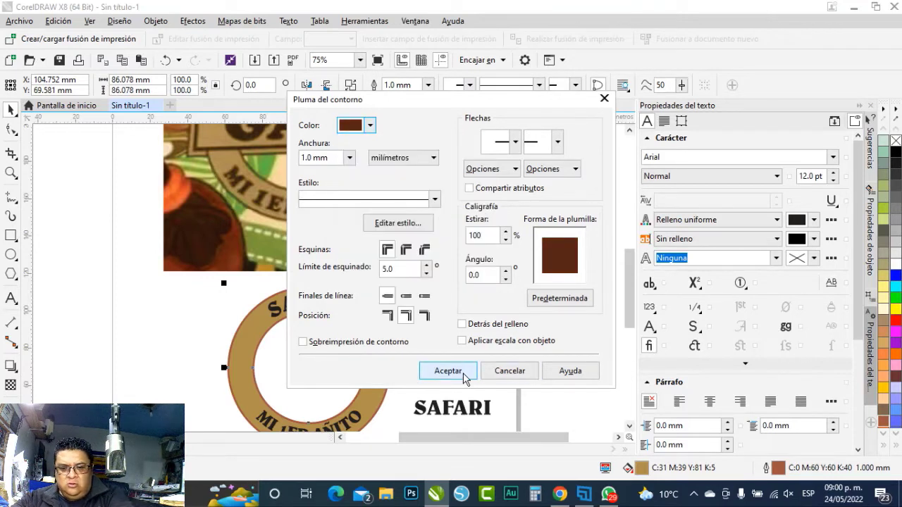
pyautogui.click(448, 371)
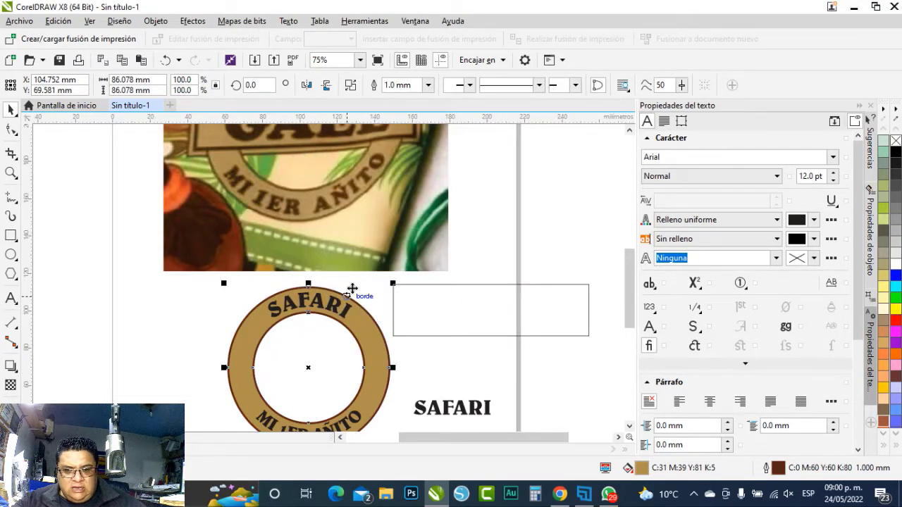
pyautogui.click(427, 84)
pyautogui.click(406, 176)
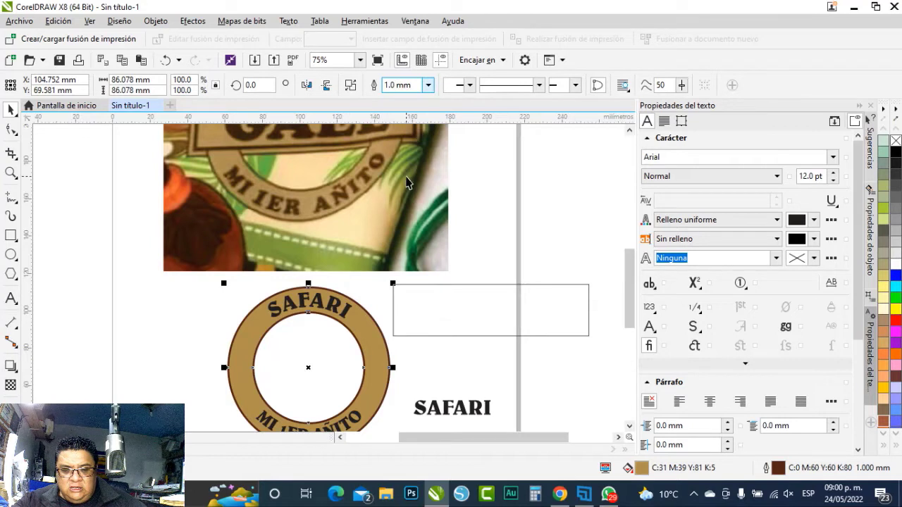
# Fill the curved SAFARI and MI 1ER AÑITO lettering with the dark brown C0 M60 Y60 K80.
pyautogui.click(345, 317)
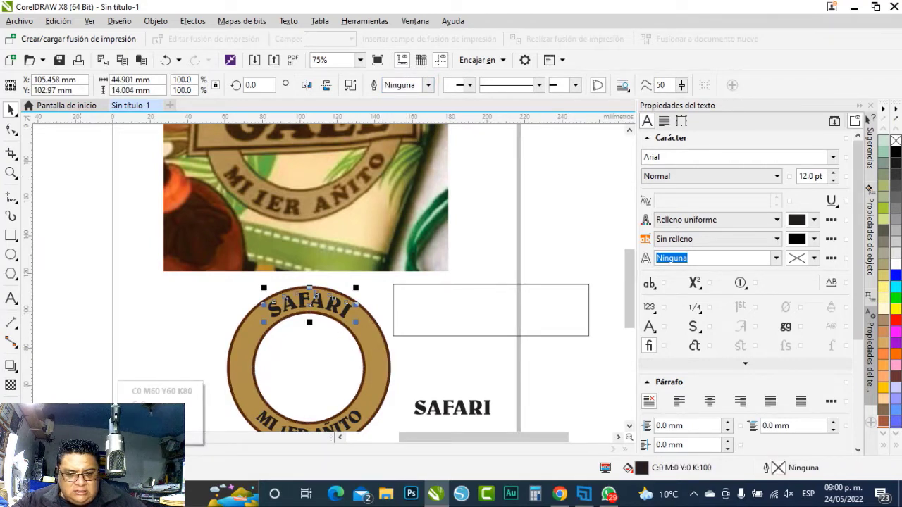
pyautogui.scroll(-2, 296, 356)
pyautogui.scroll(-2, 296, 356)
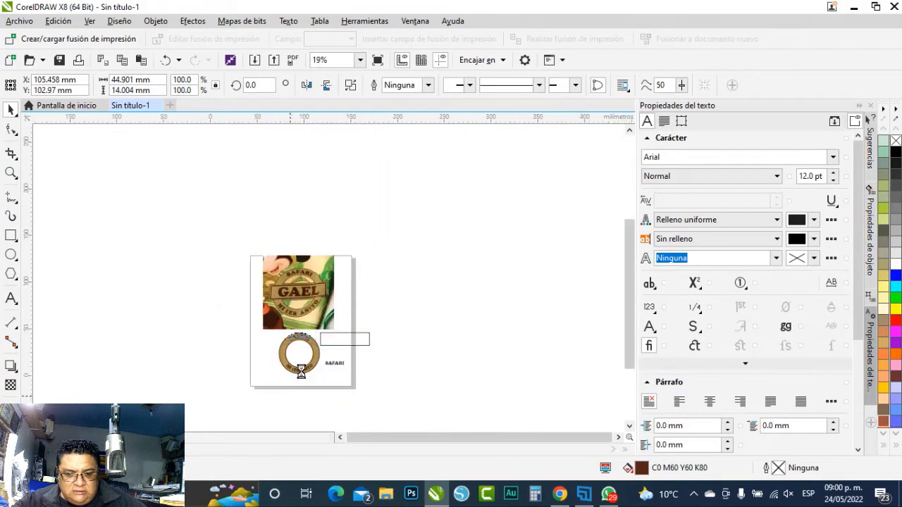
pyautogui.scroll(4, 308, 346)
pyautogui.click(311, 322)
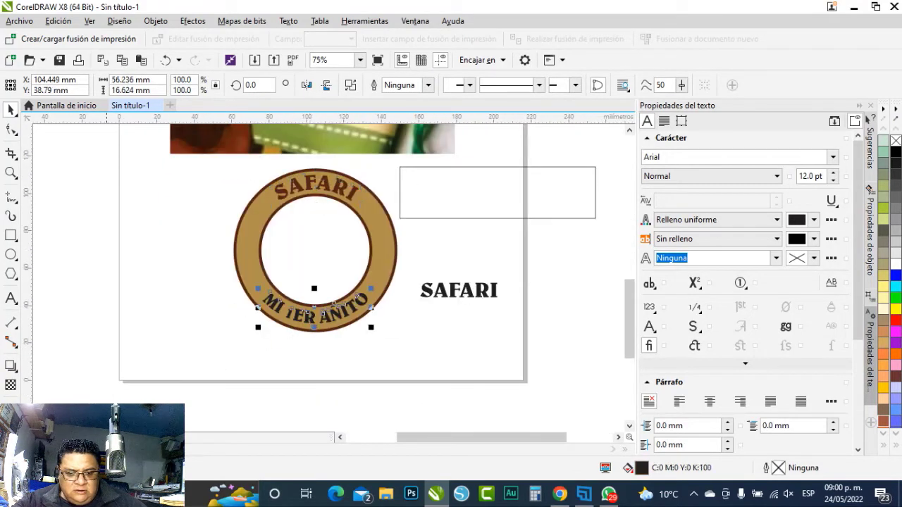
# Centre the banner rectangle on the ring and send it to the back of the page.
pyautogui.click(439, 213)
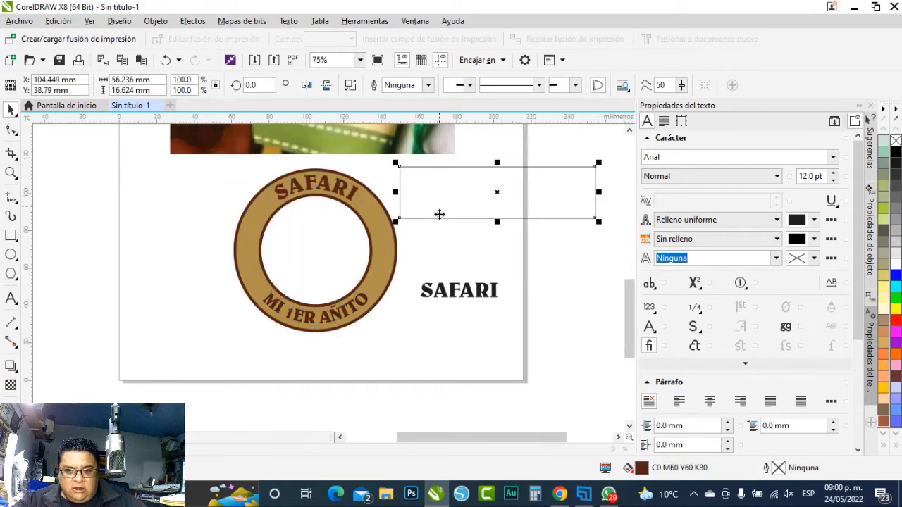
pyautogui.moveTo(496, 191); pyautogui.dragTo(314, 255)
pyautogui.scroll(-1, 366, 339)
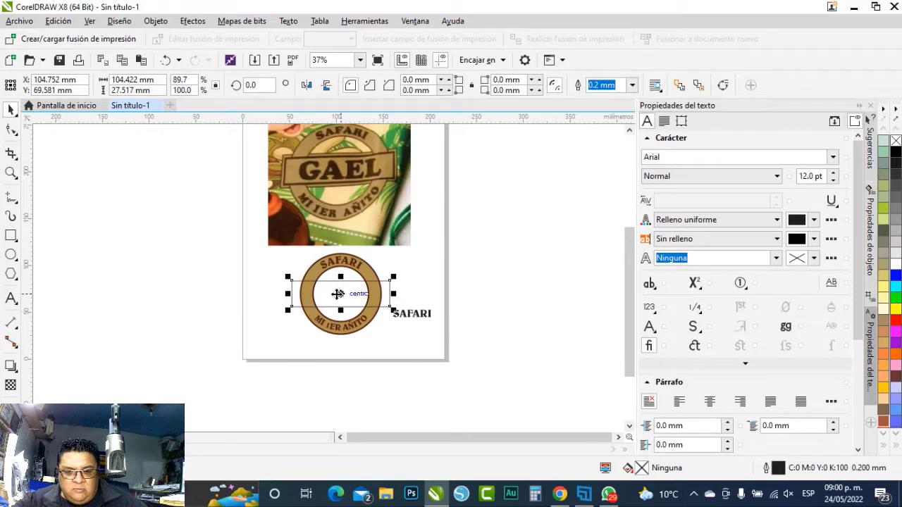
pyautogui.rightClick(337, 293)
pyautogui.moveTo(402, 331)
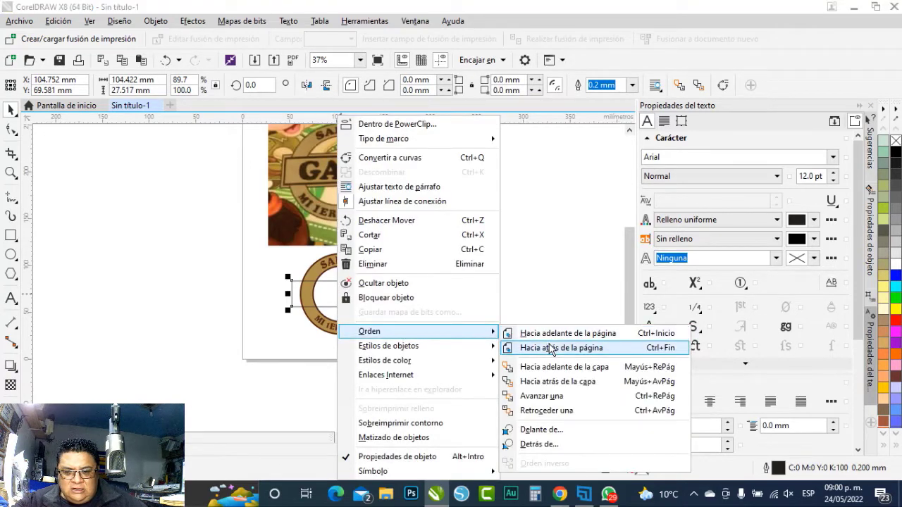
pyautogui.click(550, 348)
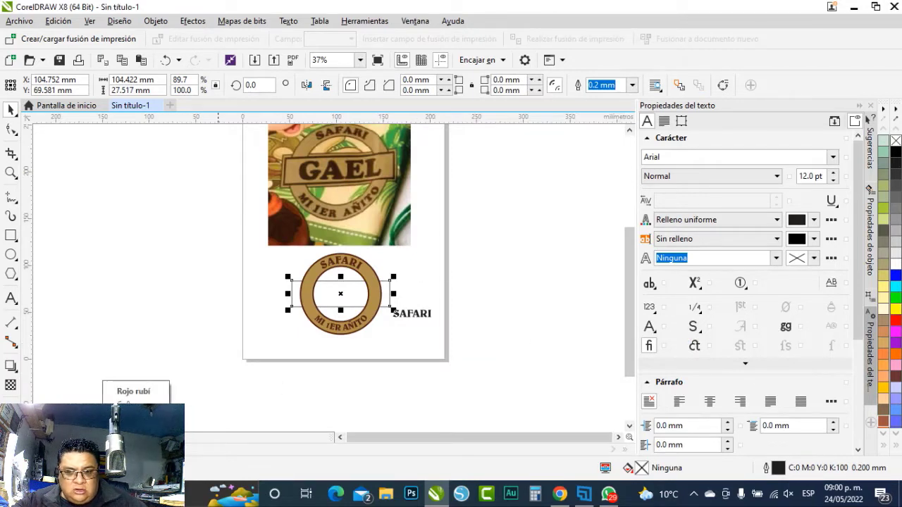
# Fill the banner rectangle with tan C31 M39 Y81 K5 and colour its outline dark brown C0 M60 Y60 K80.
pyautogui.click(124, 412)
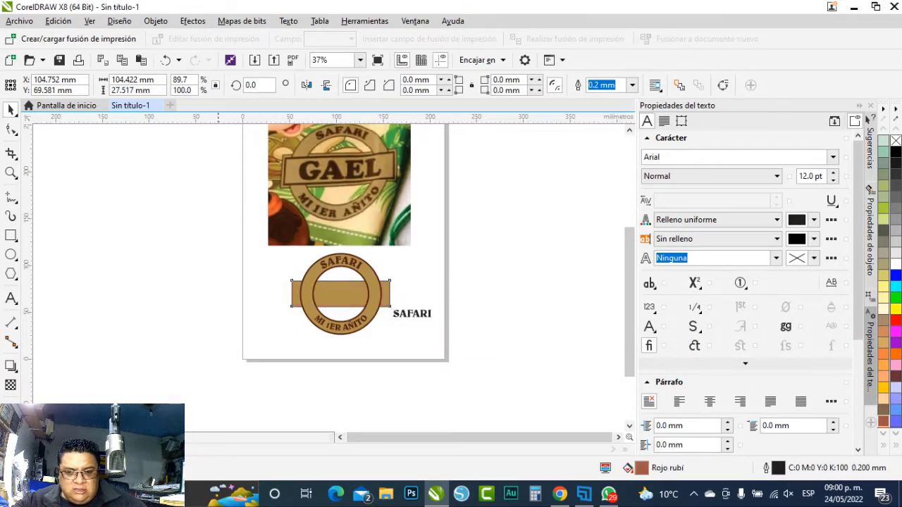
pyautogui.click(341, 293)
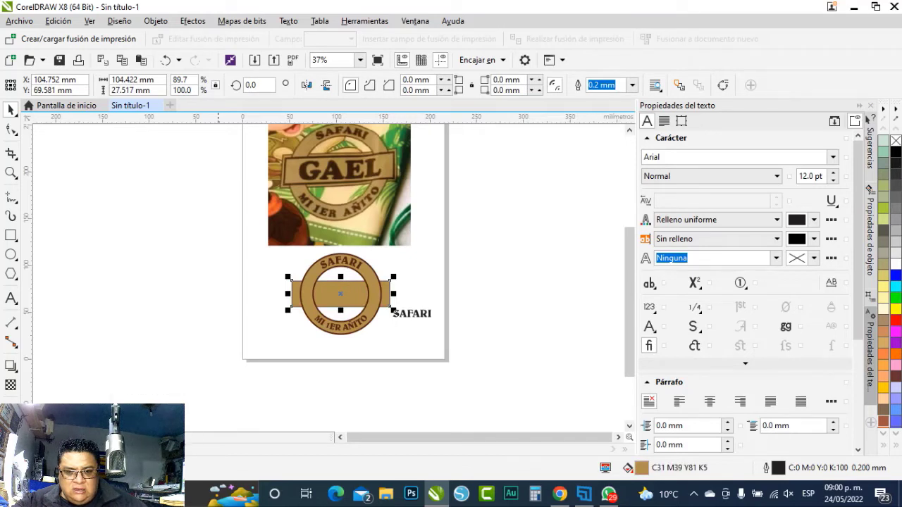
pyautogui.rightClick(123, 412)
pyautogui.scroll(2, 380, 329)
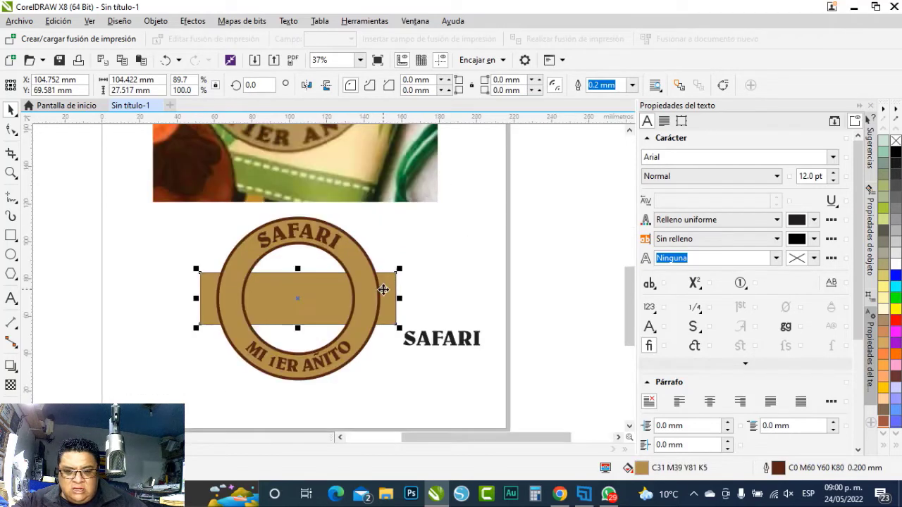
# Increase the banner rectangle's outline width through 0.75 mm and 1.0 mm to 1.5 mm.
pyautogui.click(632, 85)
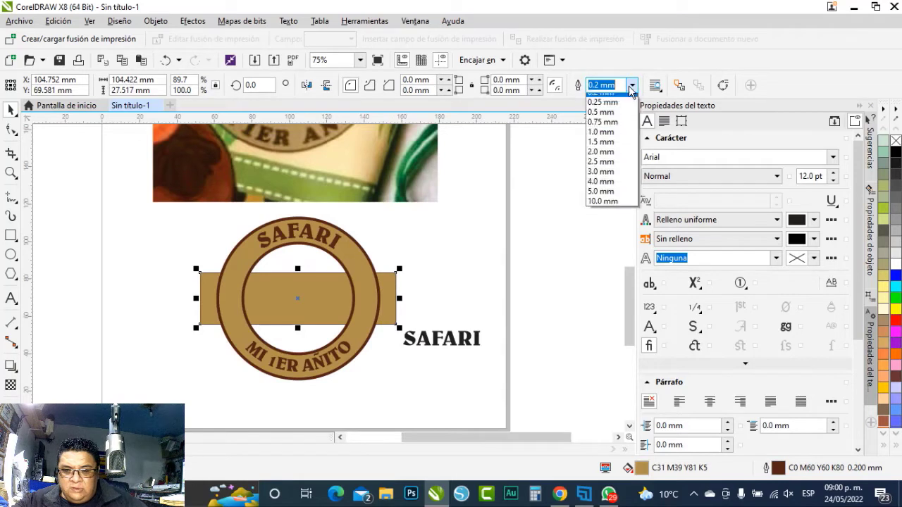
pyautogui.click(606, 160)
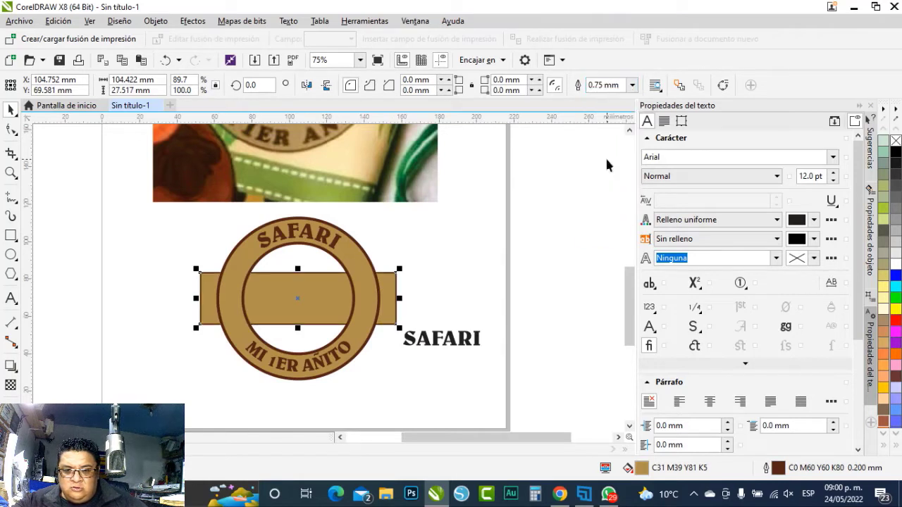
pyautogui.click(632, 85)
pyautogui.click(608, 166)
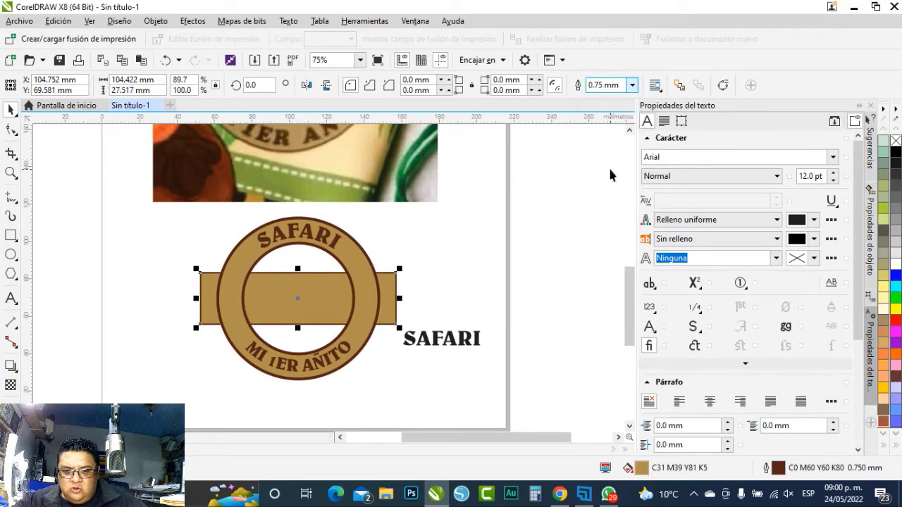
pyautogui.click(632, 85)
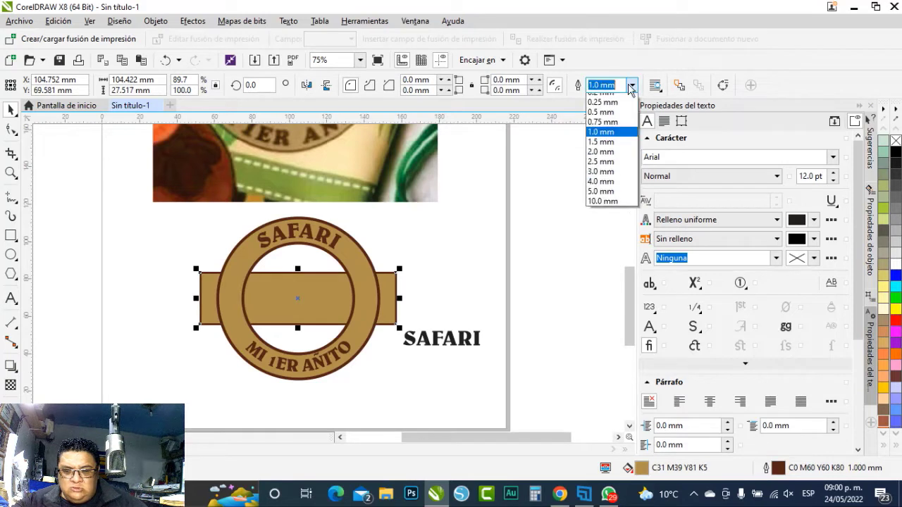
pyautogui.click(610, 180)
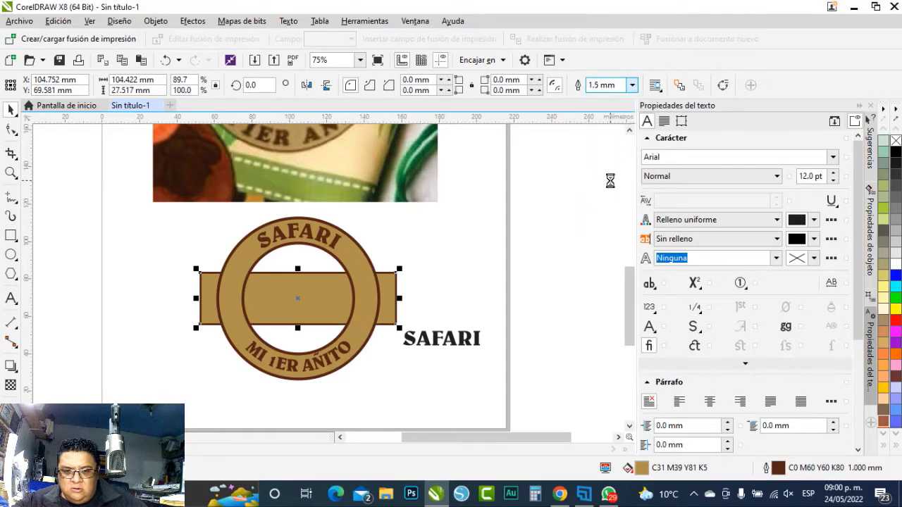
# Create a smaller concentric copy of the banner rectangle, about 93 by 24.5 mm, inside the original.
pyautogui.scroll(-2, 286, 430)
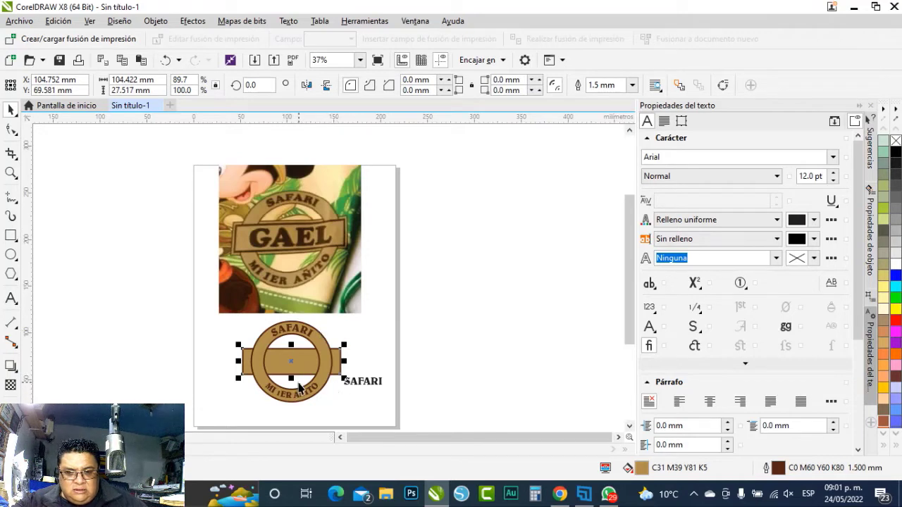
pyautogui.scroll(2, 300, 388)
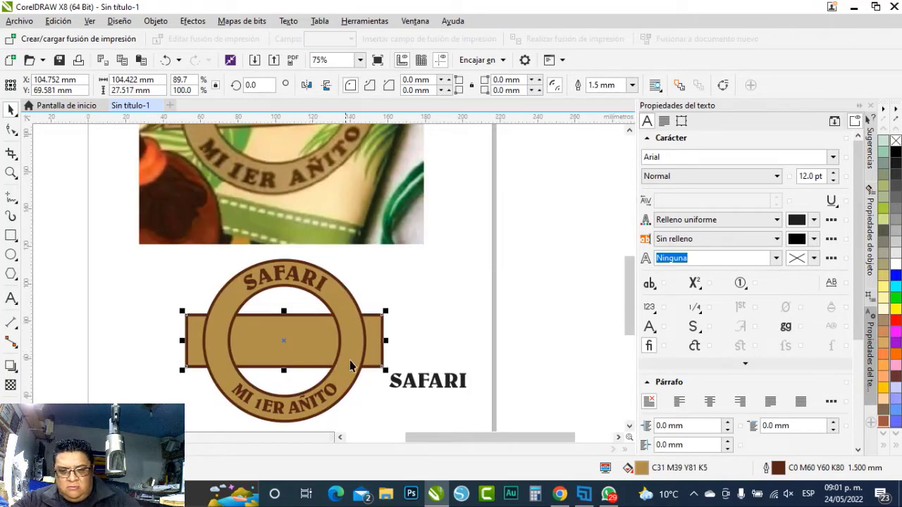
pyautogui.moveTo(384, 367); pyautogui.dragTo(377, 367)
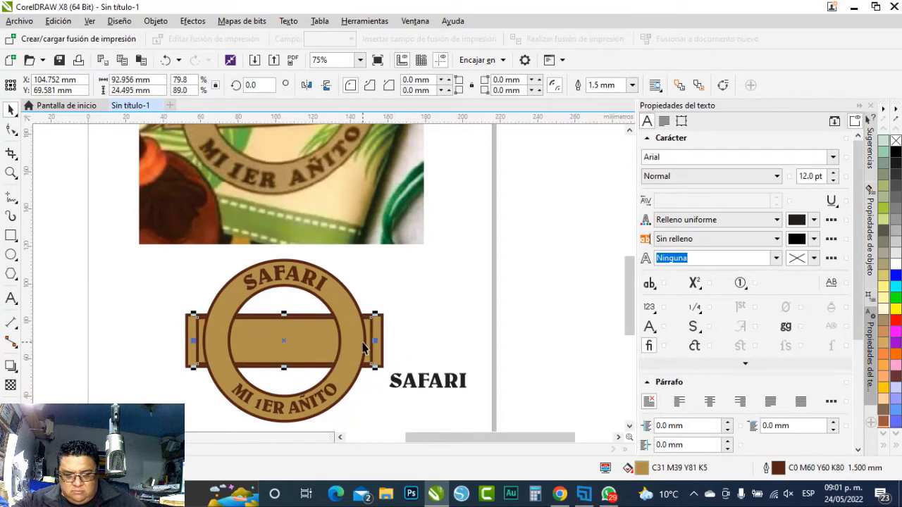
# Delete the smaller inner copy of the banner rectangle and bring the original rectangle in front of the ring.
pyautogui.press('Escape')
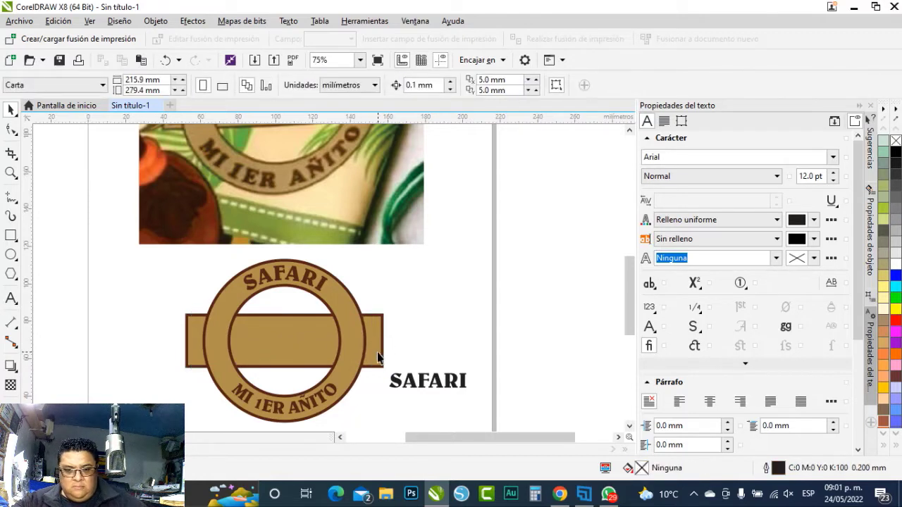
pyautogui.click(379, 354)
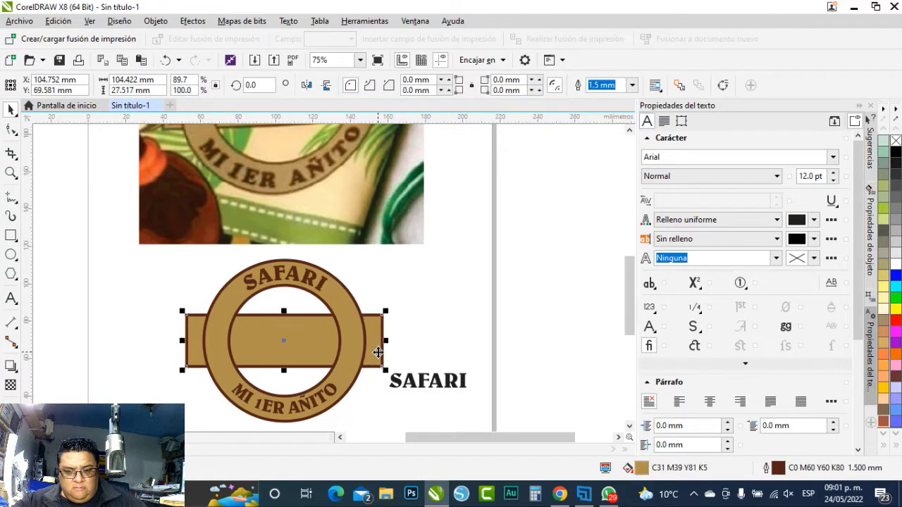
pyautogui.rightClick(378, 352)
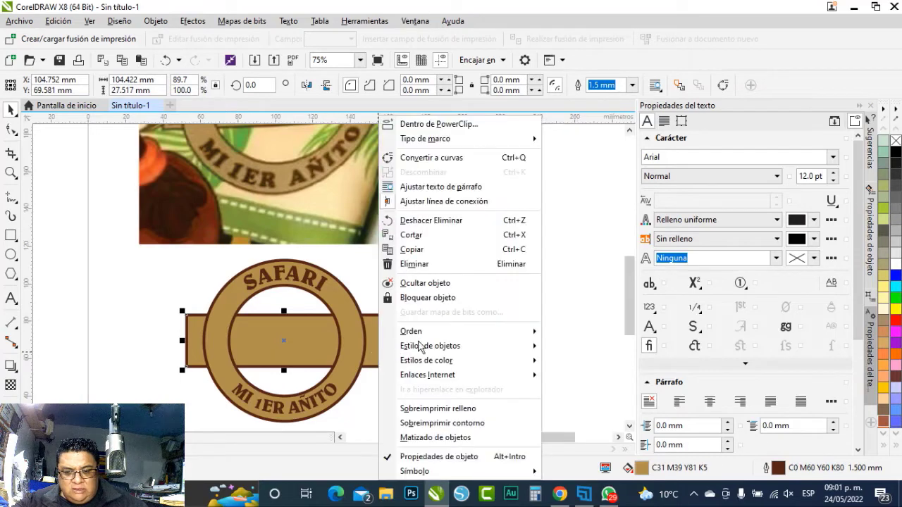
pyautogui.moveTo(437, 332)
pyautogui.click(610, 333)
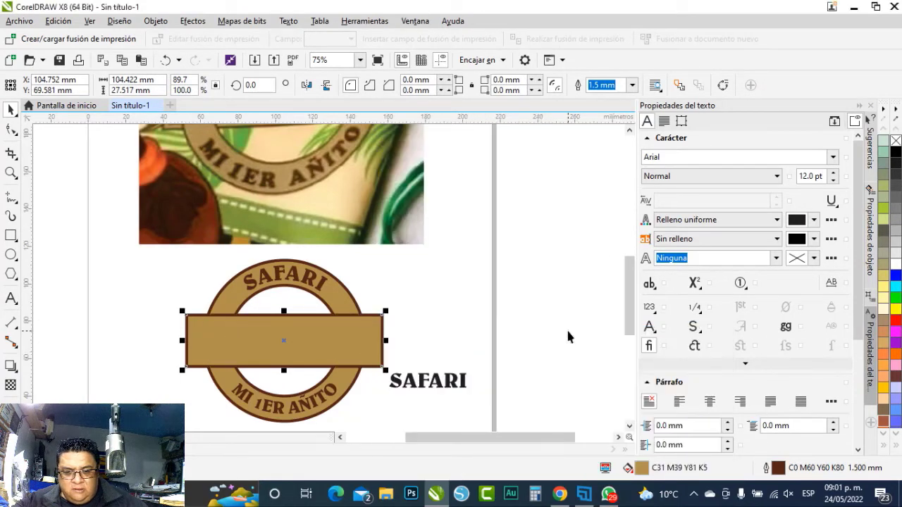
# Scale the banner rectangle down about its centre to about 95 by 25 mm.
pyautogui.moveTo(382, 372); pyautogui.dragTo(377, 378)
pyautogui.scroll(-2, 368, 389)
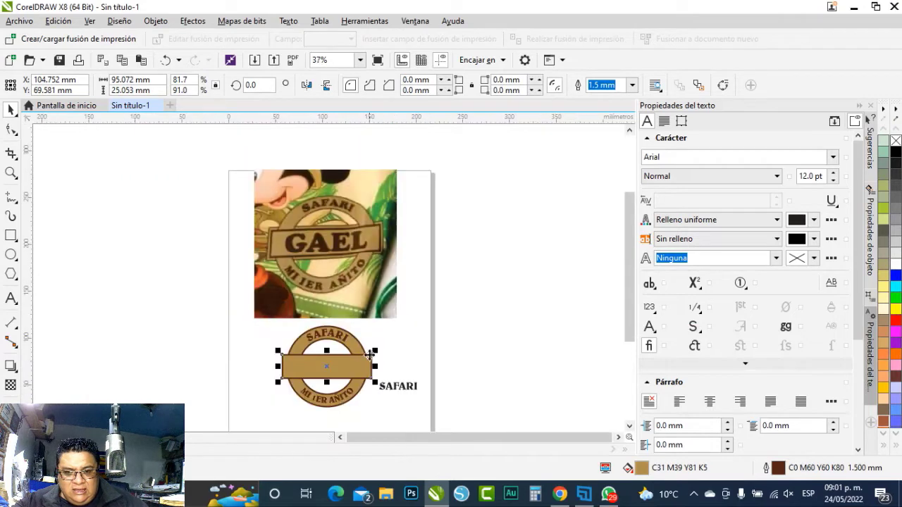
pyautogui.scroll(2, 378, 233)
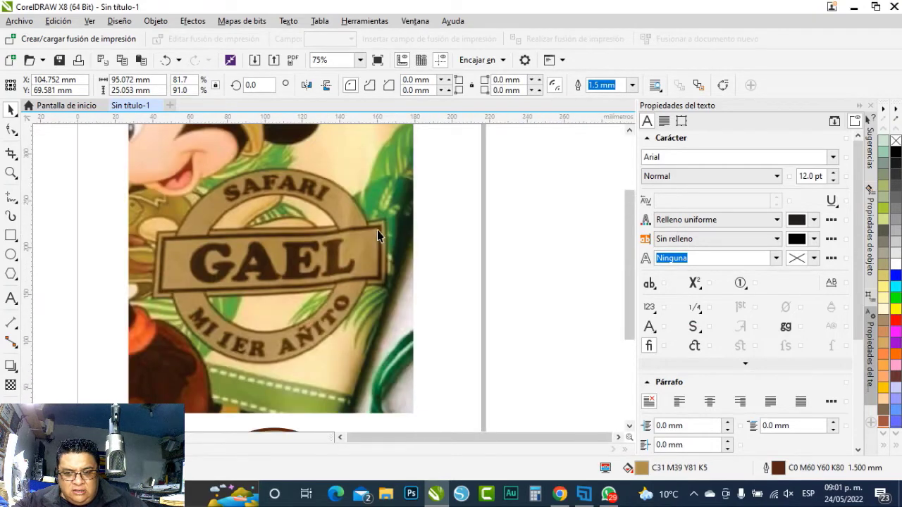
pyautogui.scroll(-2, 378, 234)
pyautogui.scroll(3, 388, 338)
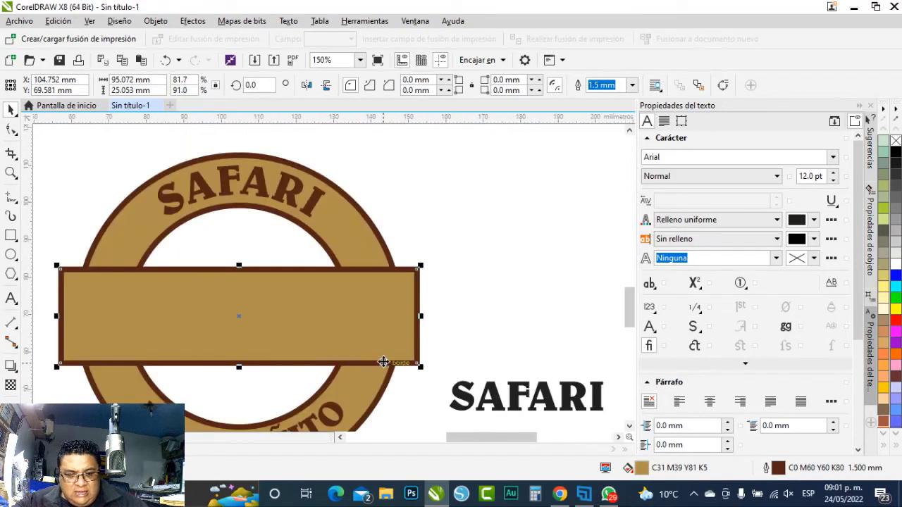
# Add a one-step outside contour around the banner rectangle, trying 3.54 mm and 3.04 mm before setting its offset to 2.54 mm.
pyautogui.click(16, 370)
pyautogui.click(39, 379)
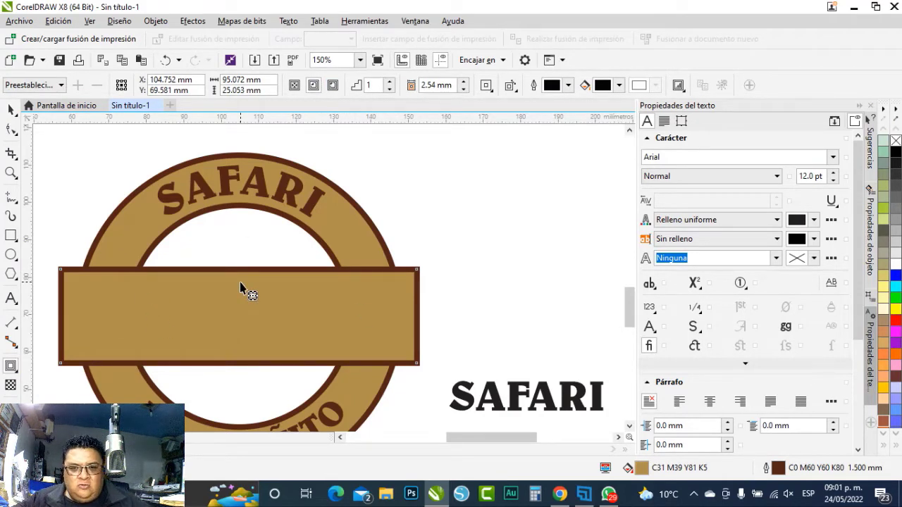
pyautogui.click(332, 86)
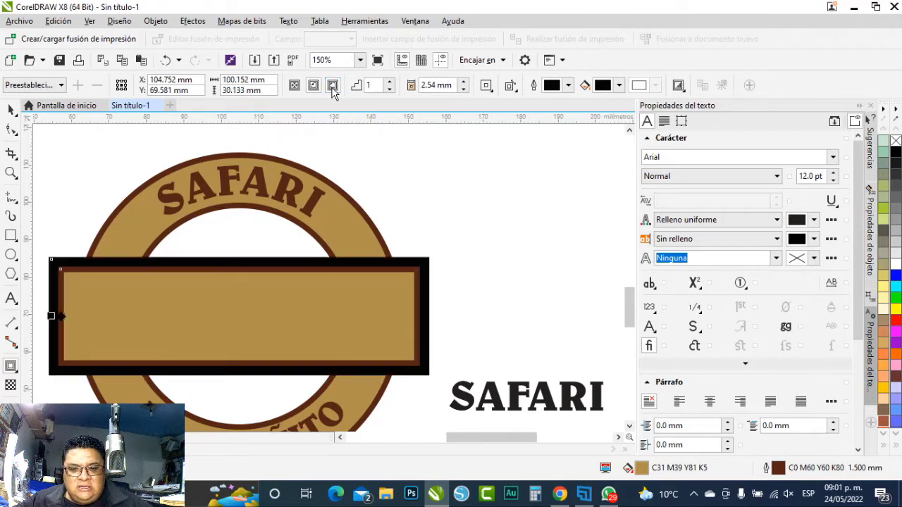
pyautogui.click(464, 82)
pyautogui.click(465, 82)
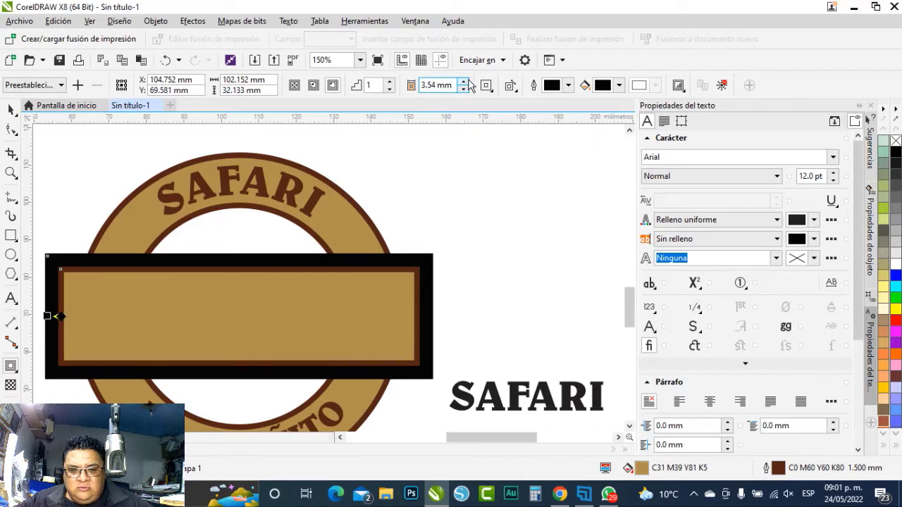
pyautogui.click(463, 90)
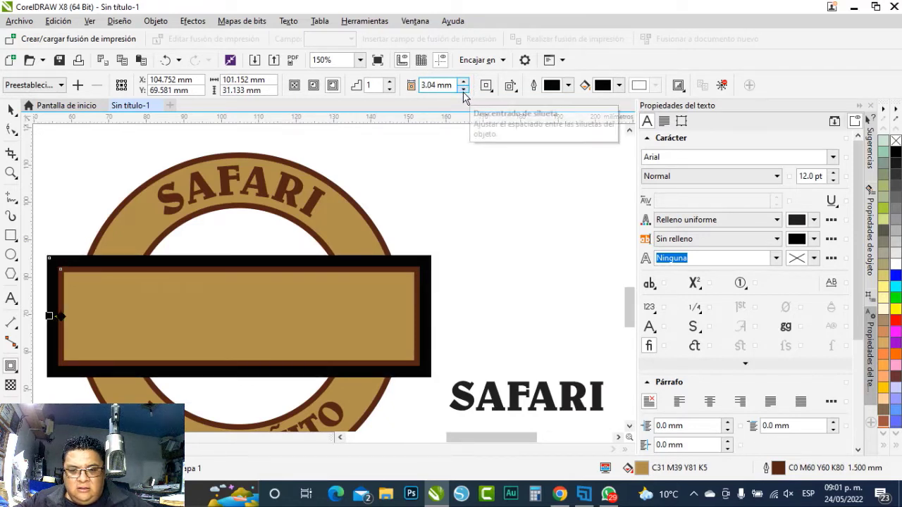
pyautogui.click(464, 89)
pyautogui.scroll(-4, 455, 268)
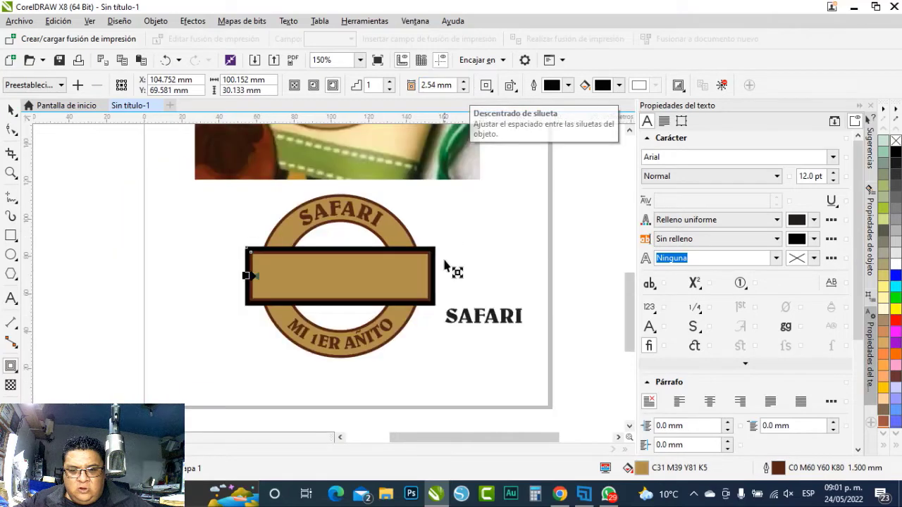
pyautogui.scroll(2, 459, 216)
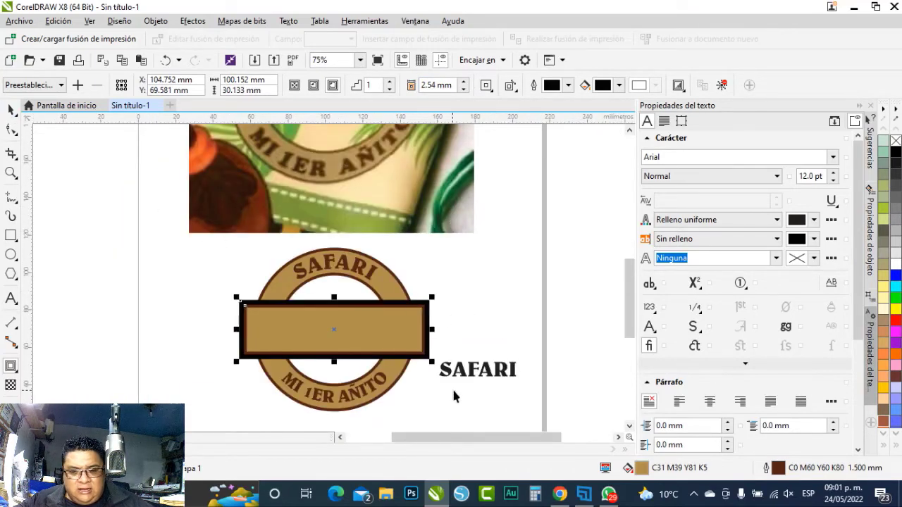
# Separate the contour group so the outer contour becomes independent of the banner rectangle.
pyautogui.scroll(2, 417, 314)
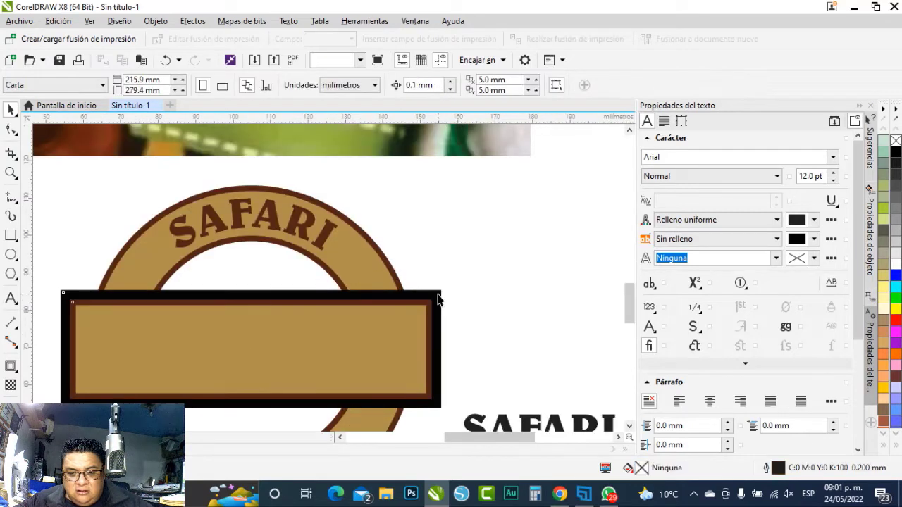
pyautogui.click(438, 298)
pyautogui.rightClick(438, 298)
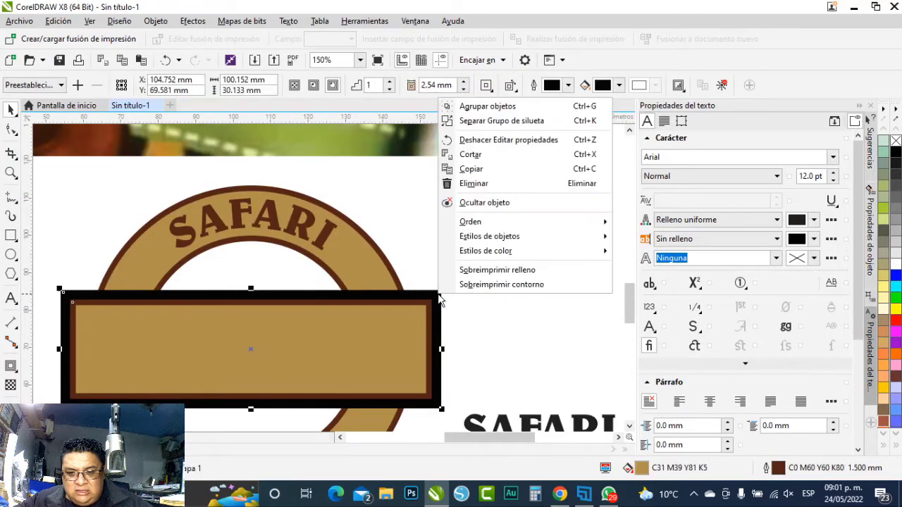
pyautogui.click(491, 121)
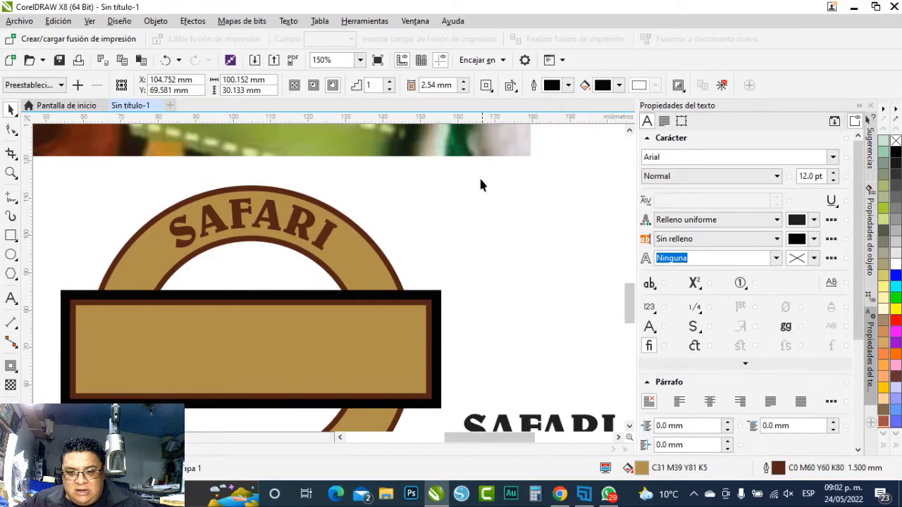
# Fill the outer contour rectangle with tan C31 M39 Y81 K5 and colour its outline dark brown C0 M60 Y60 K80.
pyautogui.click(439, 290)
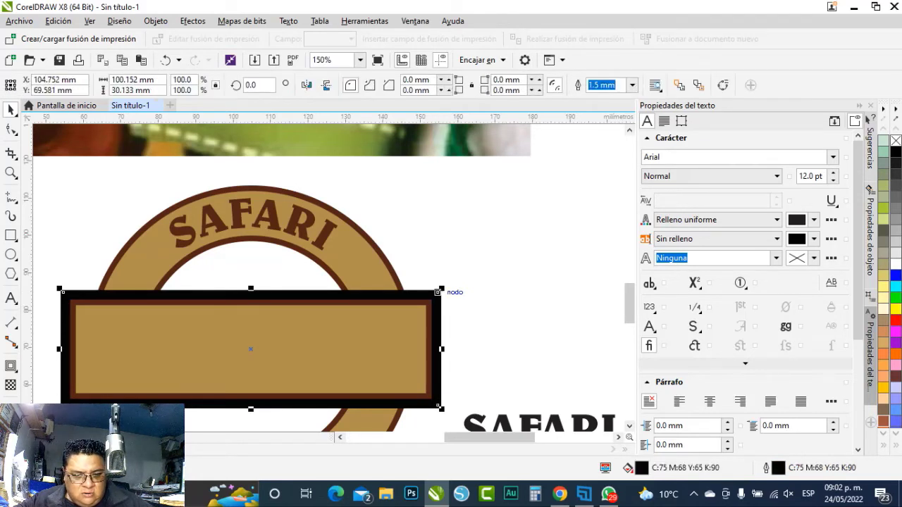
pyautogui.hotkey('ctrl', 'z')
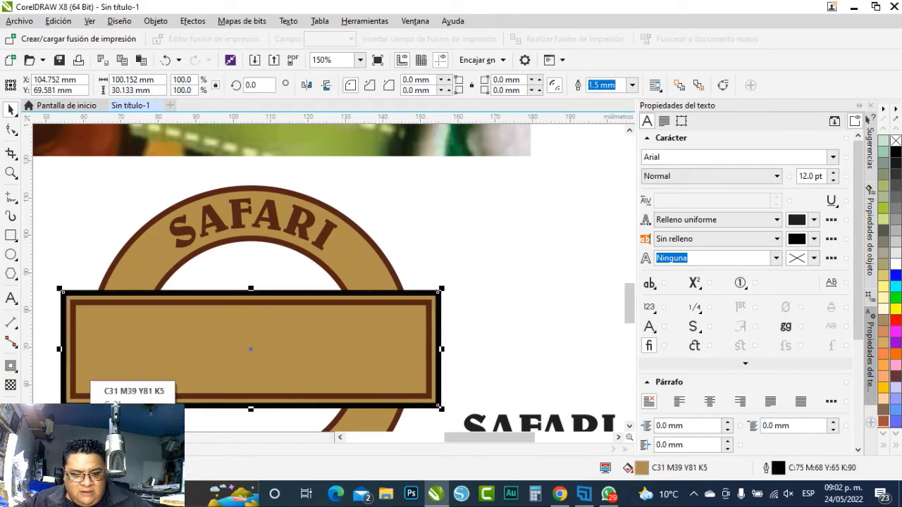
pyautogui.click(99, 391)
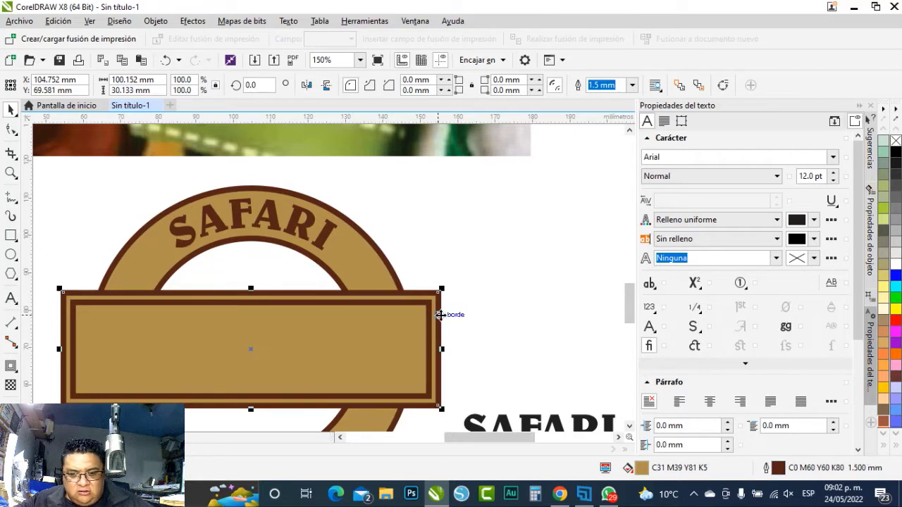
# Send the outer banner rectangle behind the ring, keeping the inner banner rectangle in front.
pyautogui.rightClick(439, 314)
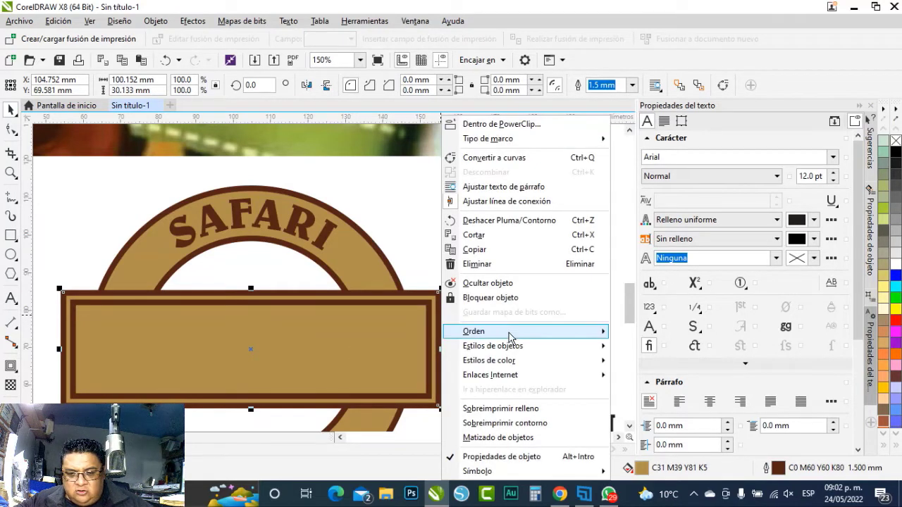
pyautogui.moveTo(520, 336)
pyautogui.click(664, 350)
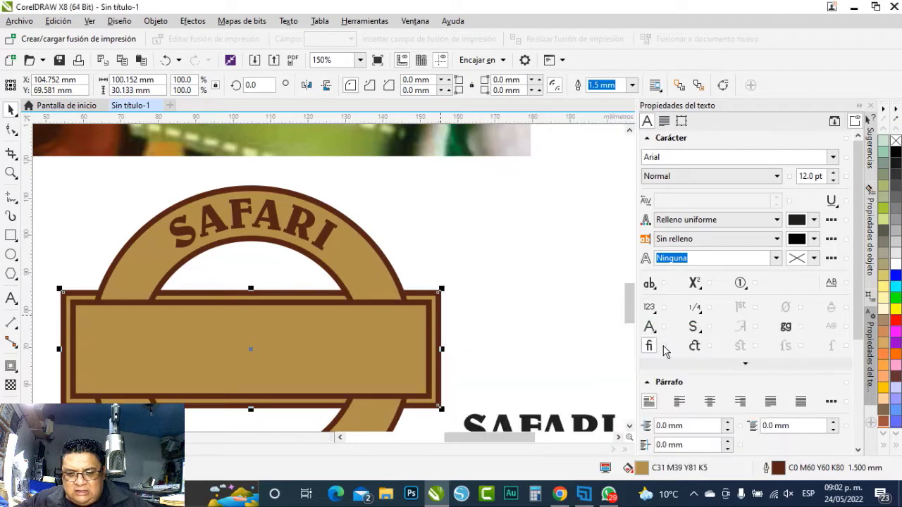
pyautogui.click(479, 319)
pyautogui.scroll(-2, 424, 338)
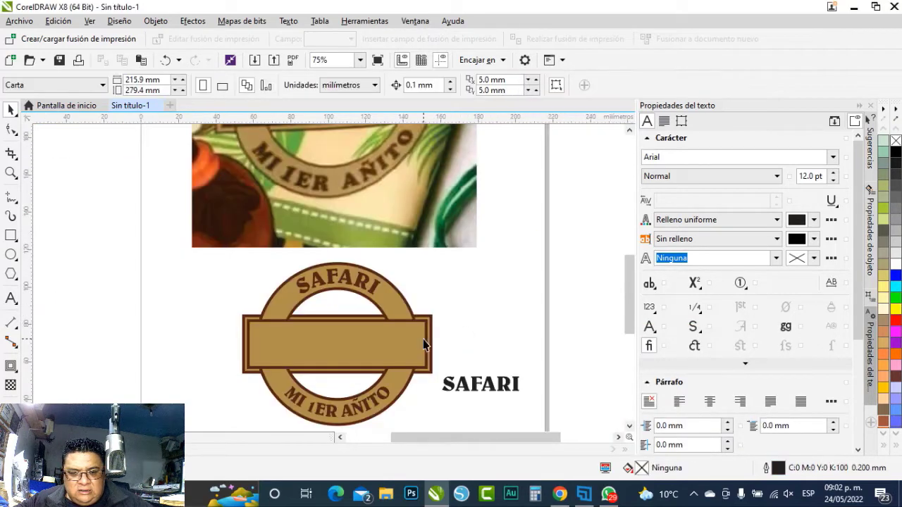
pyautogui.scroll(-1, 419, 346)
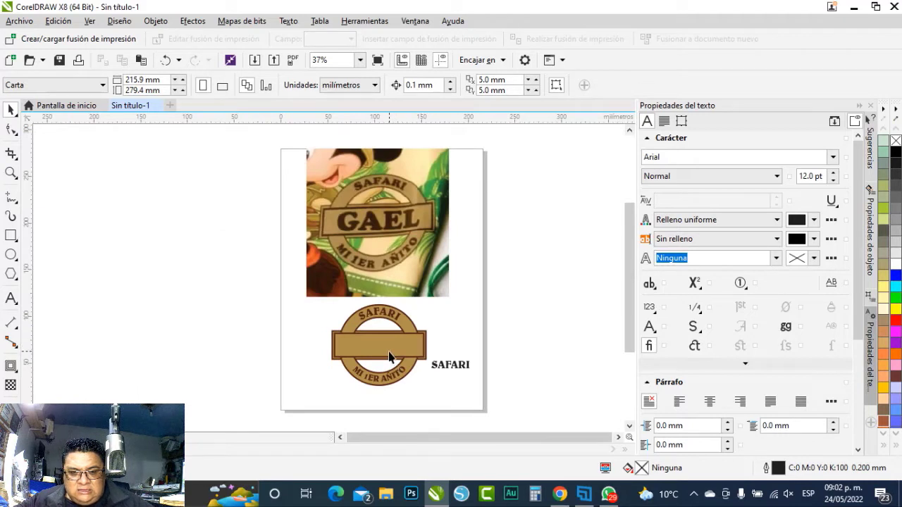
pyautogui.scroll(1, 389, 357)
pyautogui.scroll(1, 471, 380)
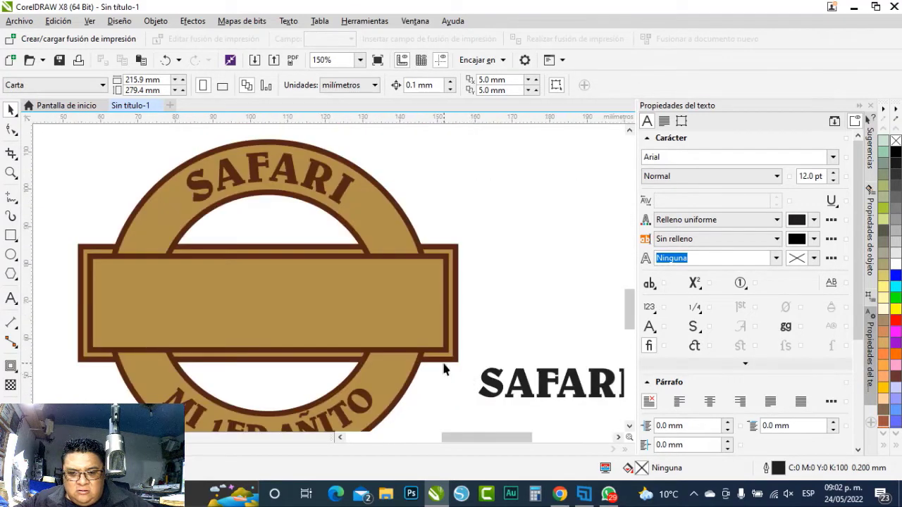
# Set the outer banner rectangle's outline width to 0.75 mm.
pyautogui.click(441, 345)
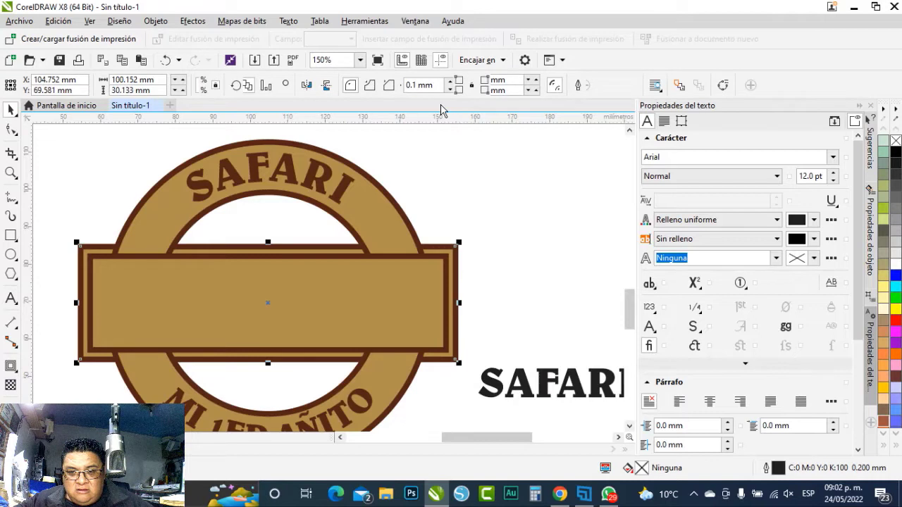
pyautogui.click(631, 85)
pyautogui.click(610, 163)
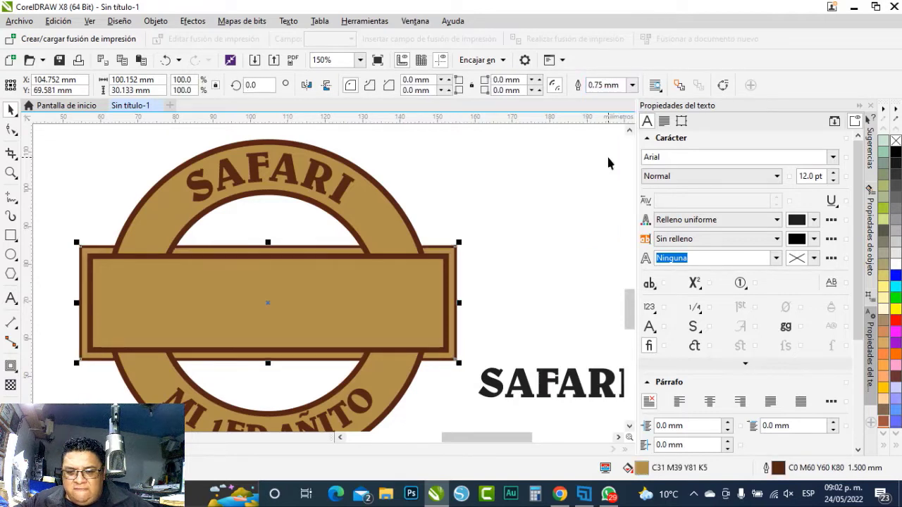
# Reduce the ring's outline width to 0.75 mm.
pyautogui.click(410, 386)
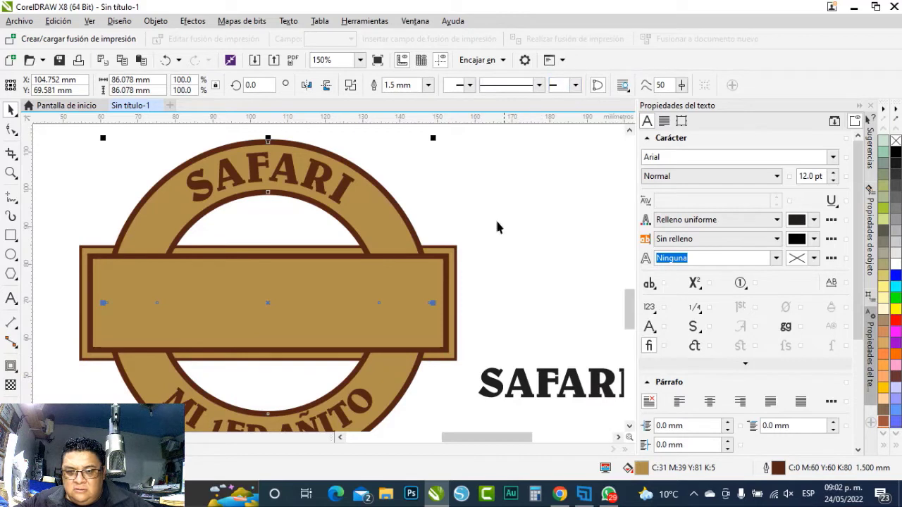
pyautogui.click(427, 84)
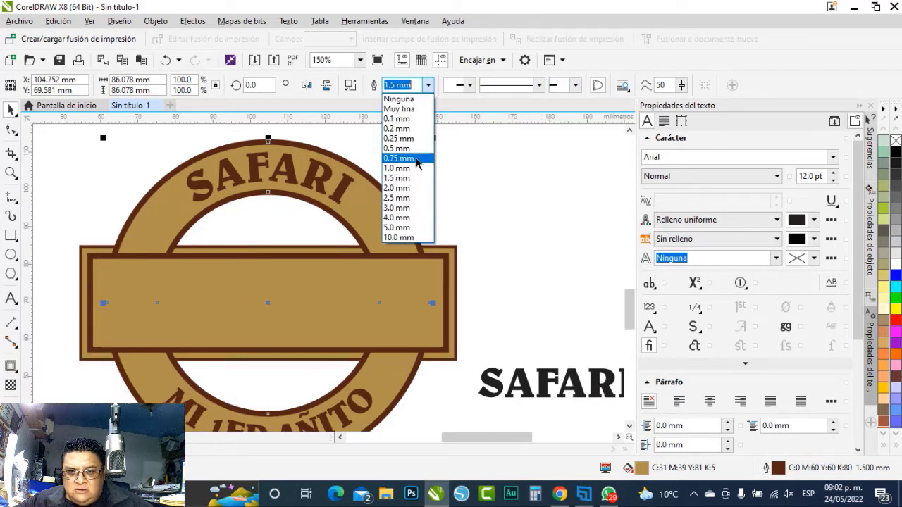
pyautogui.click(401, 158)
pyautogui.scroll(-2, 418, 262)
pyautogui.scroll(-2, 415, 281)
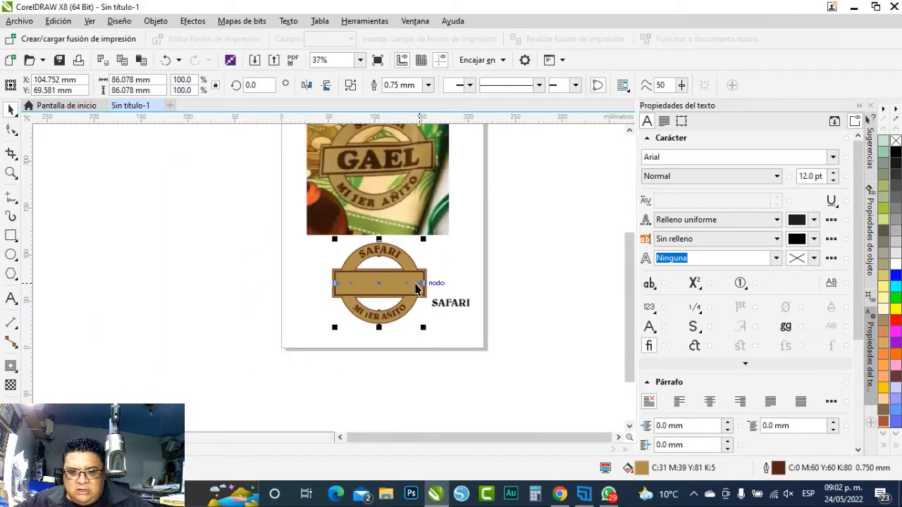
# Move the reference photo beside the badge and replace the loose SAFARI text with the name on the photo's banner.
pyautogui.click(405, 180)
pyautogui.moveTo(405, 179); pyautogui.dragTo(270, 285)
pyautogui.click(10, 298)
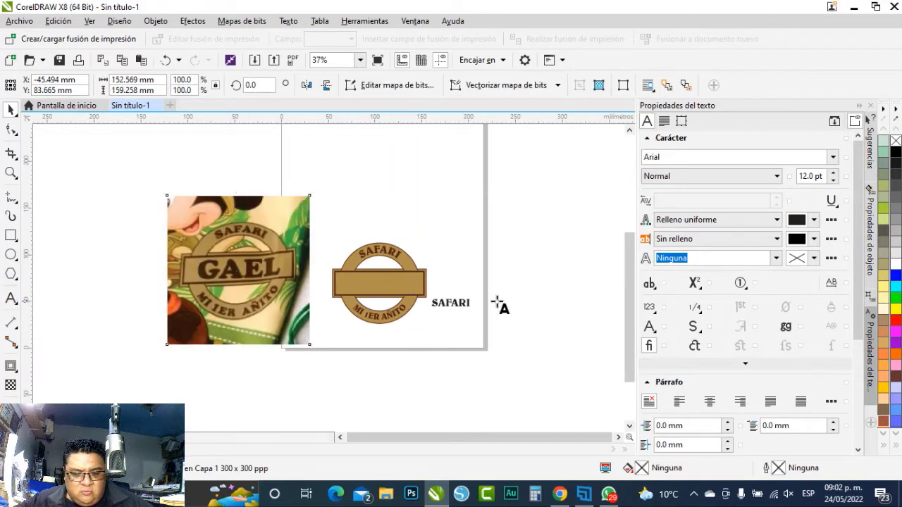
pyautogui.click(453, 305)
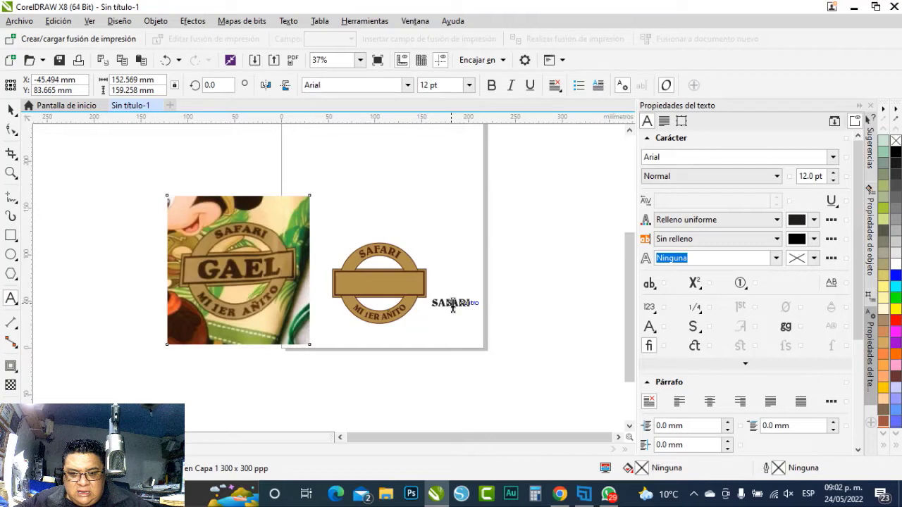
pyautogui.doubleClick(453, 308)
pyautogui.write('GAE')
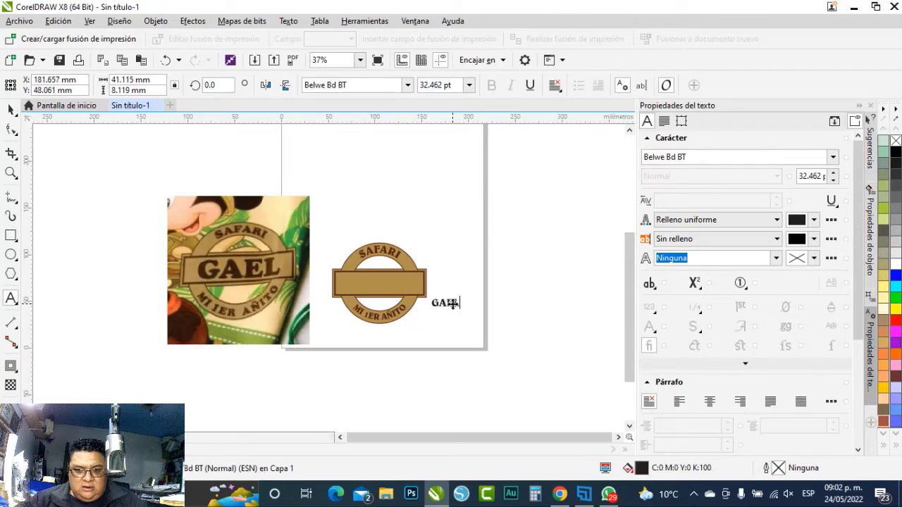
# Enlarge the name text to about 68 by 19 mm.
pyautogui.hotkey('ctrl', 'space')
pyautogui.moveTo(428, 311); pyautogui.dragTo(384, 348)
pyautogui.scroll(2, 416, 303)
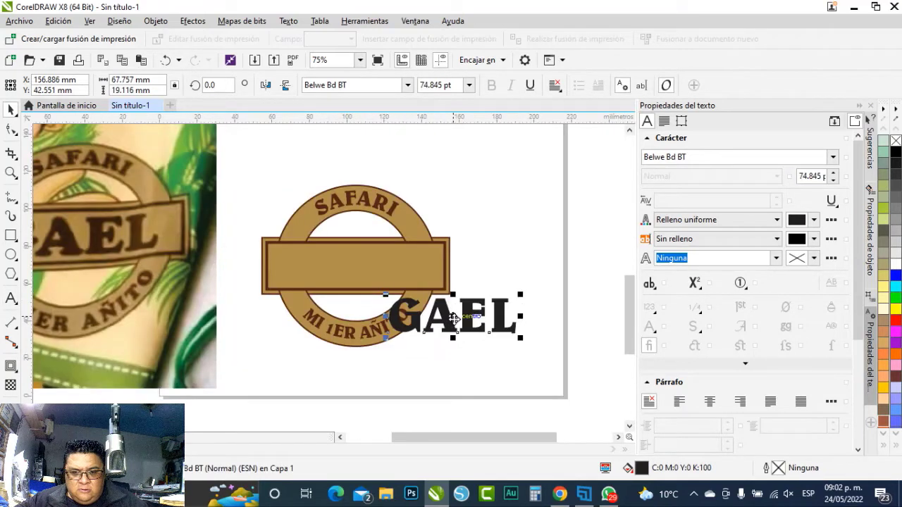
# Centre the name text on the banner and bring it in front of the banner rectangles.
pyautogui.moveTo(453, 319); pyautogui.dragTo(351, 264)
pyautogui.hotkey('ctrl', 'pagedown')
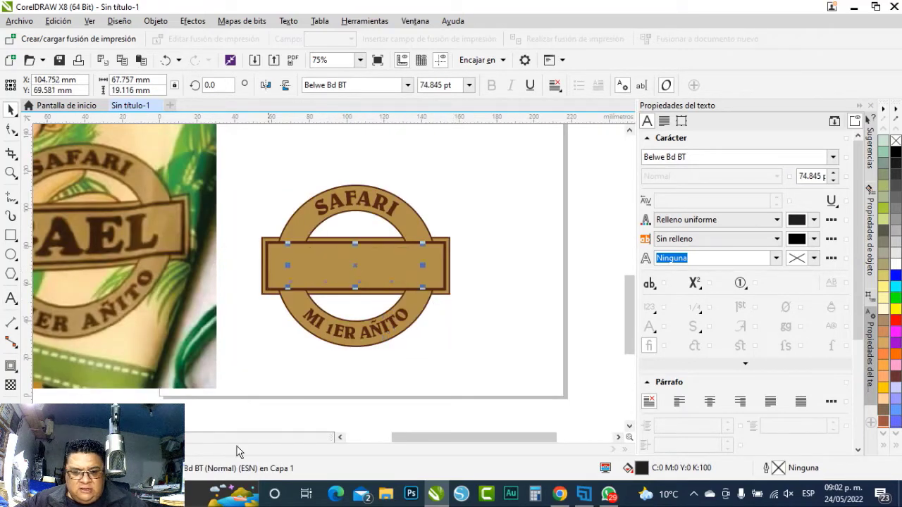
pyautogui.rightClick(355, 269)
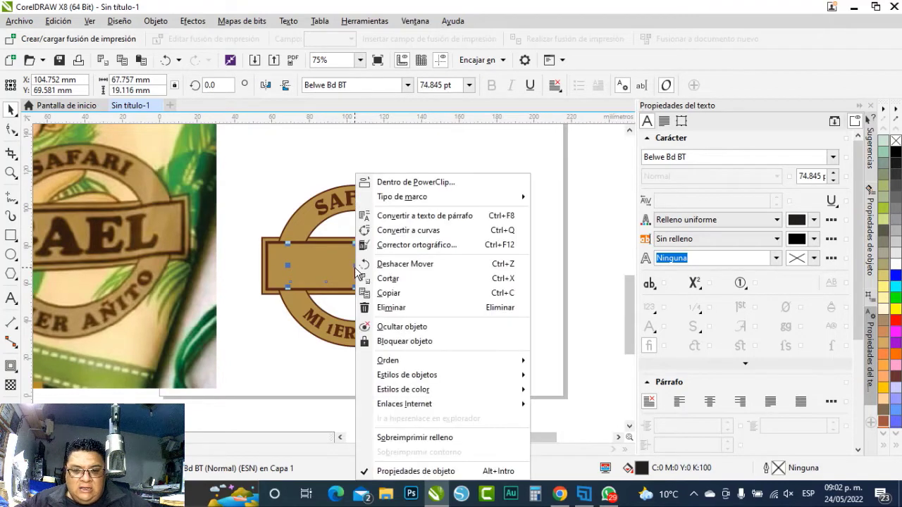
pyautogui.moveTo(467, 361)
pyautogui.click(563, 353)
# Fill the name text with the badge's reddish brown, C0 M60 Y60 K80.
pyautogui.hotkey('ctrl', 'z')
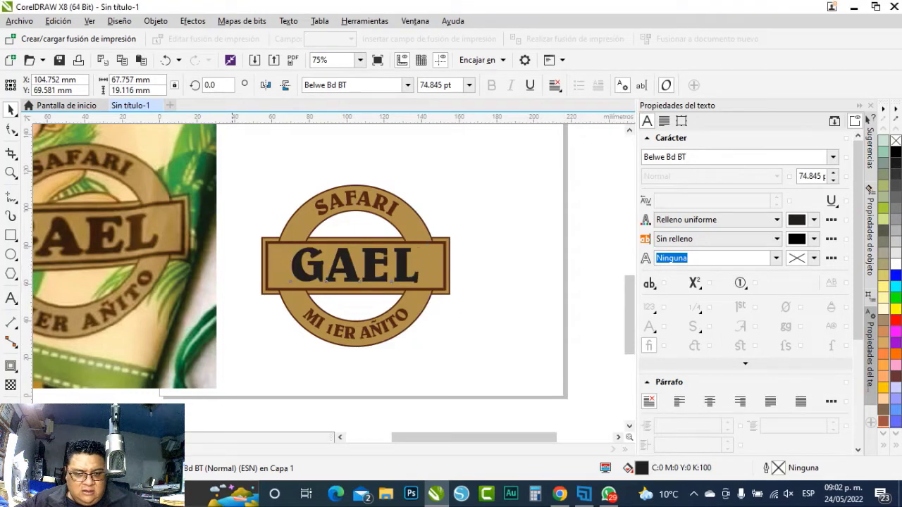
pyautogui.hotkey('ctrl', 'z')
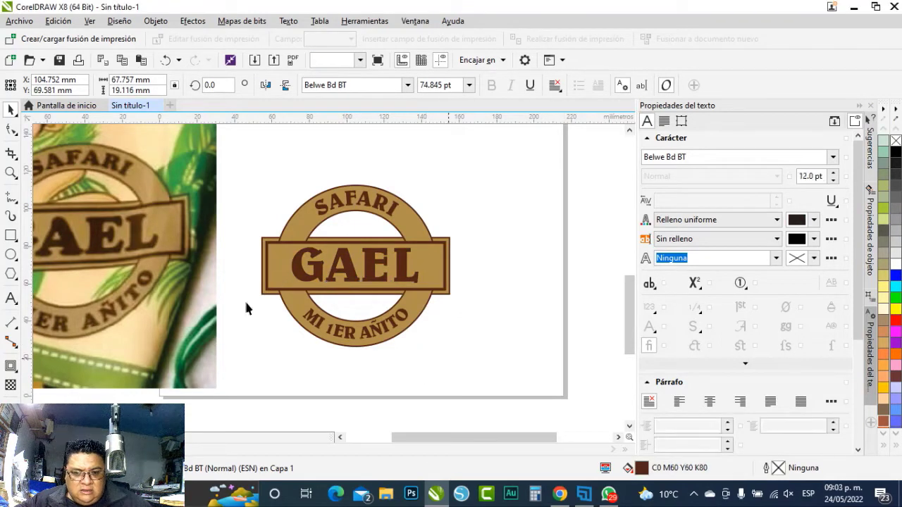
pyautogui.click(245, 307)
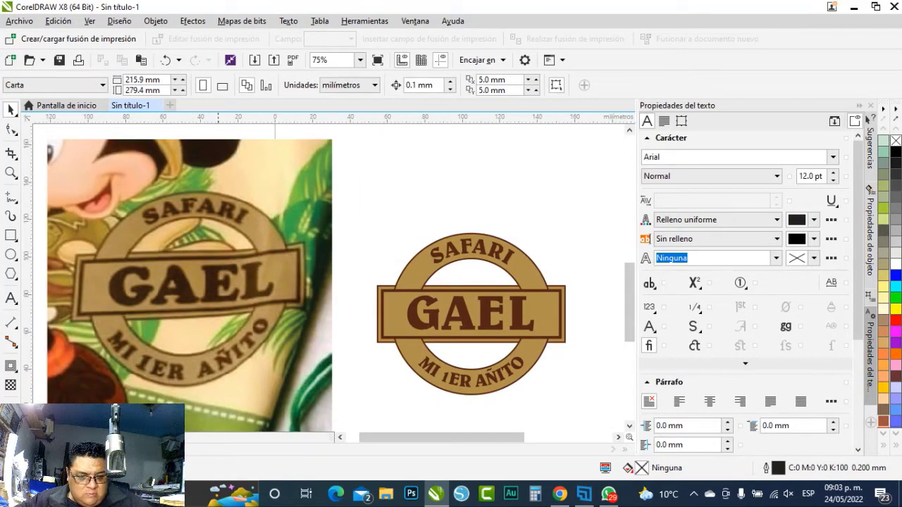
# Sample the dark brown of the photo's banner lettering and fill the badge's name text with it.
pyautogui.click(31, 398)
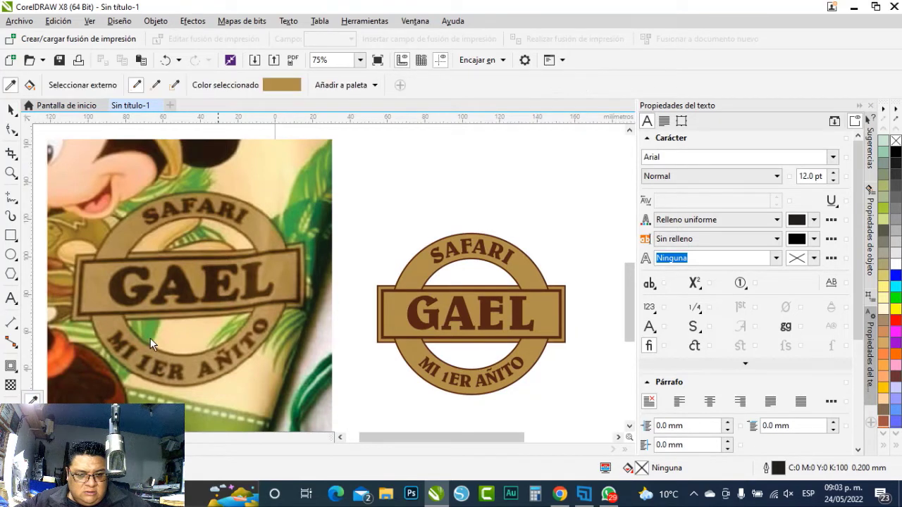
pyautogui.click(123, 289)
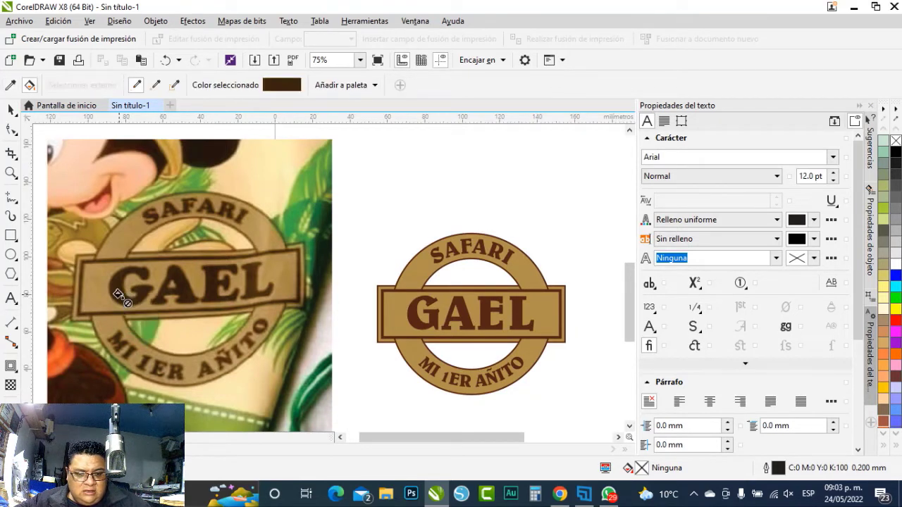
pyautogui.click(412, 318)
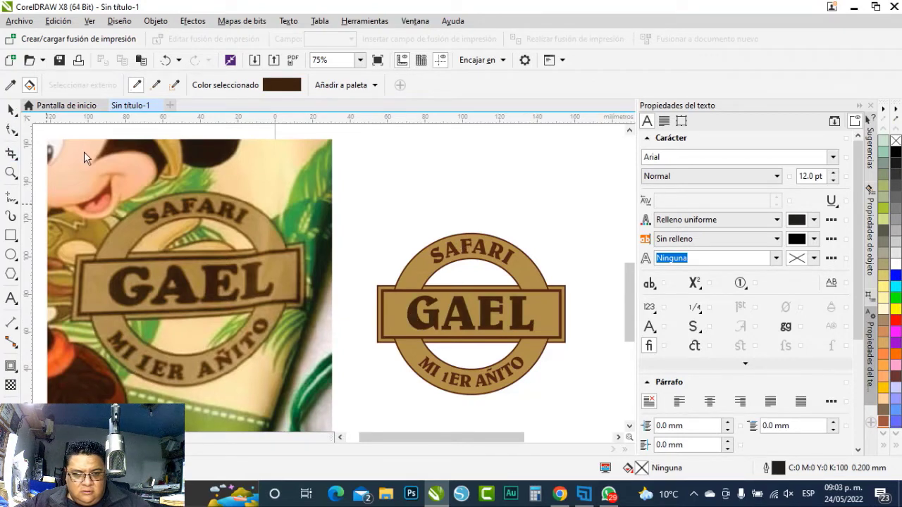
# Recolour the curved SAFARI and MI 1ER AÑITO texts with the dark brown sampled from the photo.
pyautogui.press('space')
pyautogui.click(470, 255)
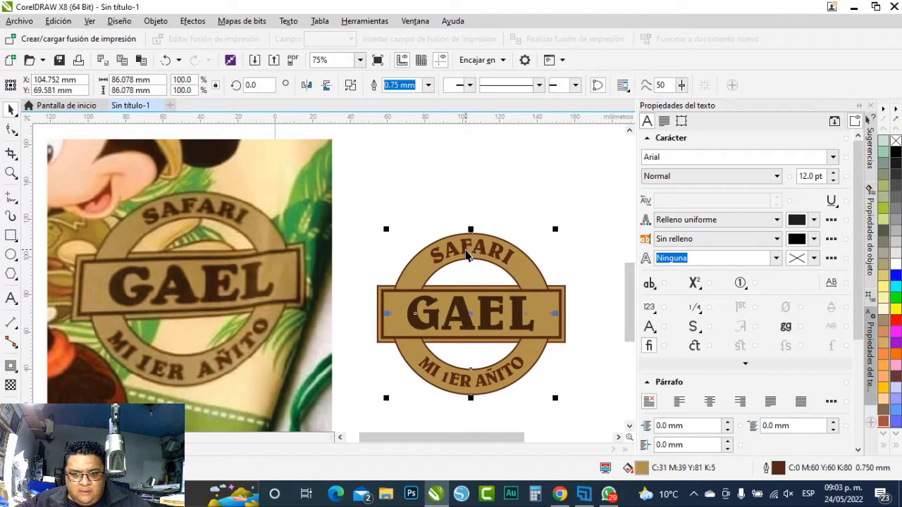
pyautogui.keyDown('ctrl'); pyautogui.click(471, 255); pyautogui.keyUp('ctrl')
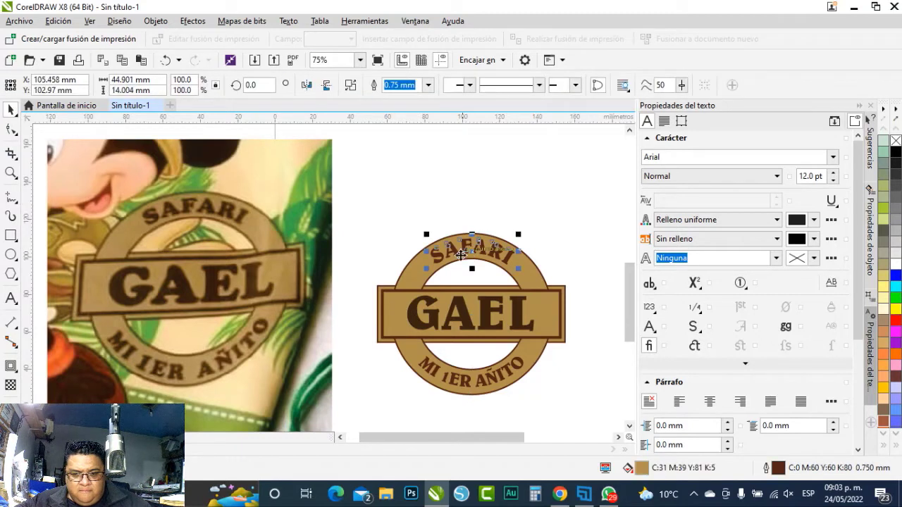
pyautogui.keyDown('ctrl'); pyautogui.click(461, 378); pyautogui.keyUp('ctrl')
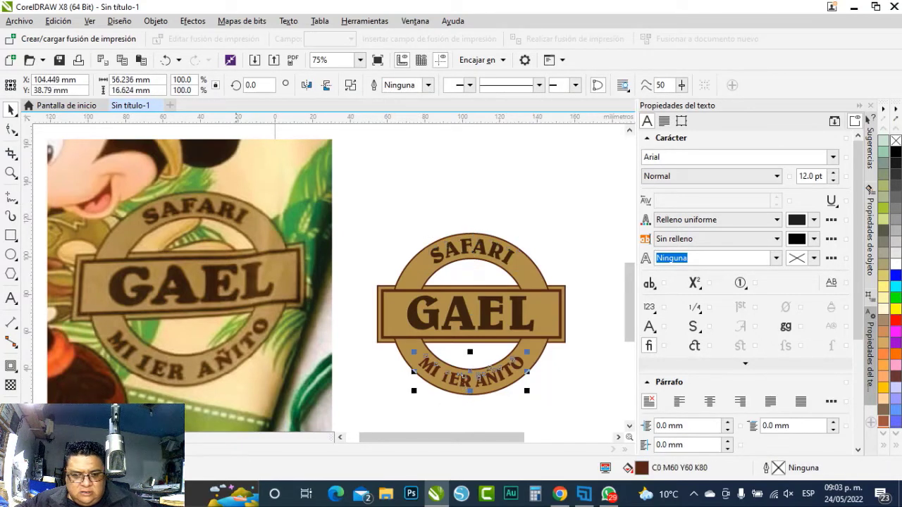
pyautogui.click(373, 370)
# Change the outlines of both banner rectangles and the ring to the sampled dark brown, C52 M69 Y87 K69.
pyautogui.click(384, 343)
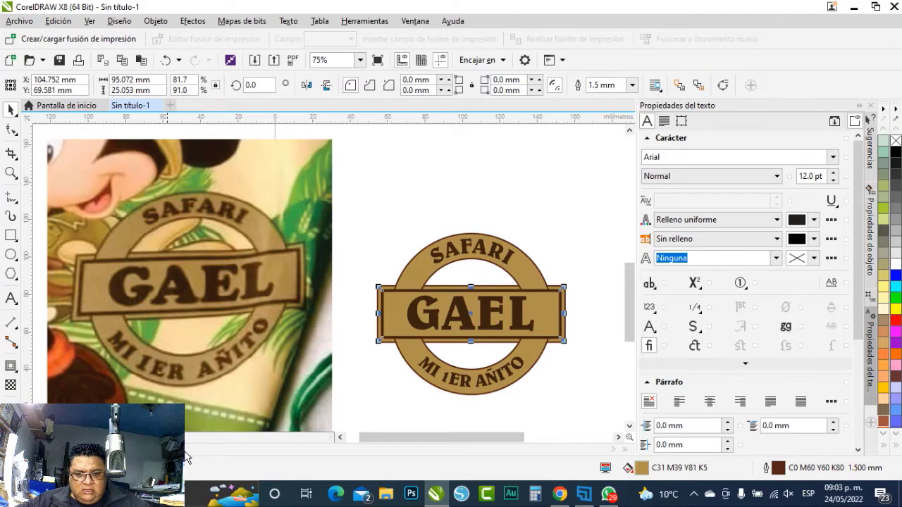
pyautogui.scroll(2, 396, 365)
pyautogui.click(378, 311)
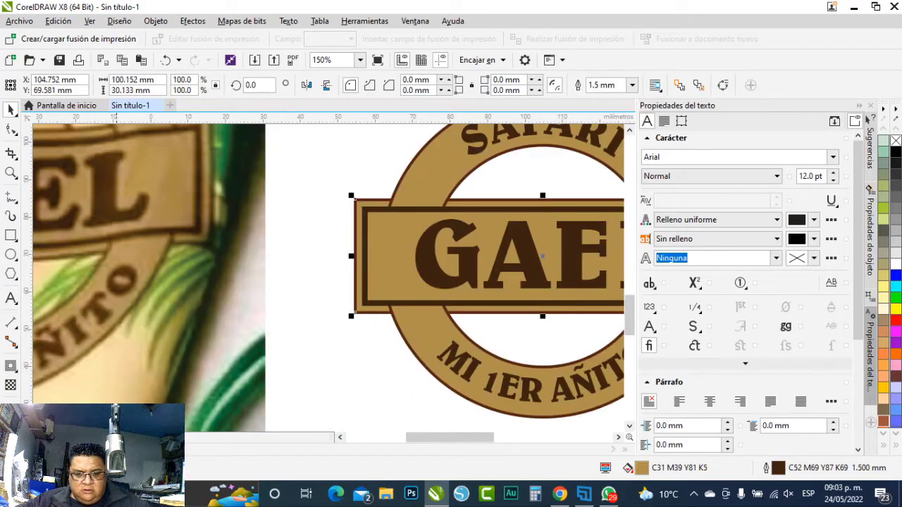
pyautogui.click(412, 345)
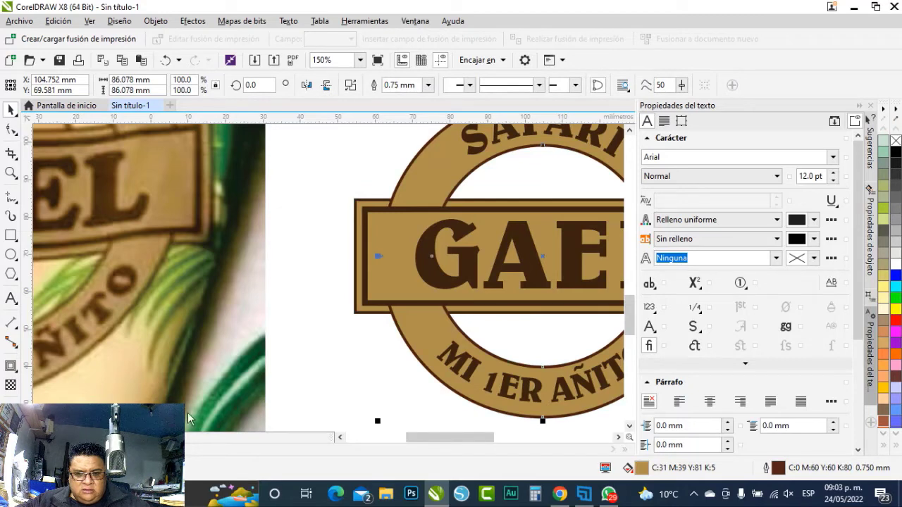
pyautogui.scroll(-2, 370, 376)
pyautogui.click(558, 371)
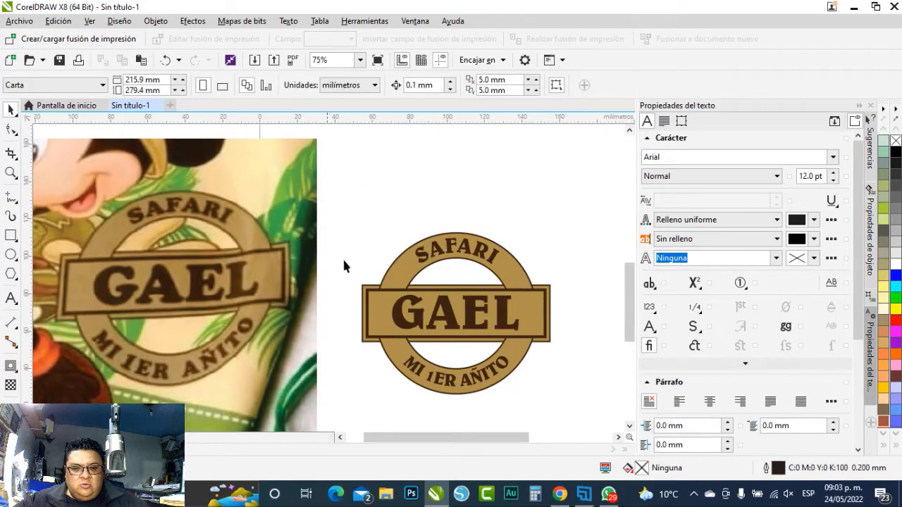
# Enlarge the whole badge to about 133 by 114 mm and move it up level with the reference photo.
pyautogui.scroll(-2, 322, 238)
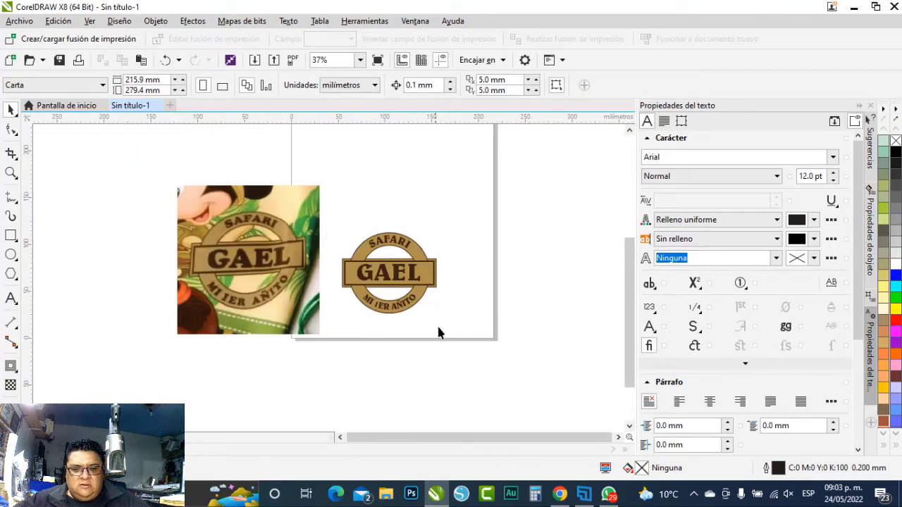
pyautogui.moveTo(463, 346); pyautogui.dragTo(296, 206)
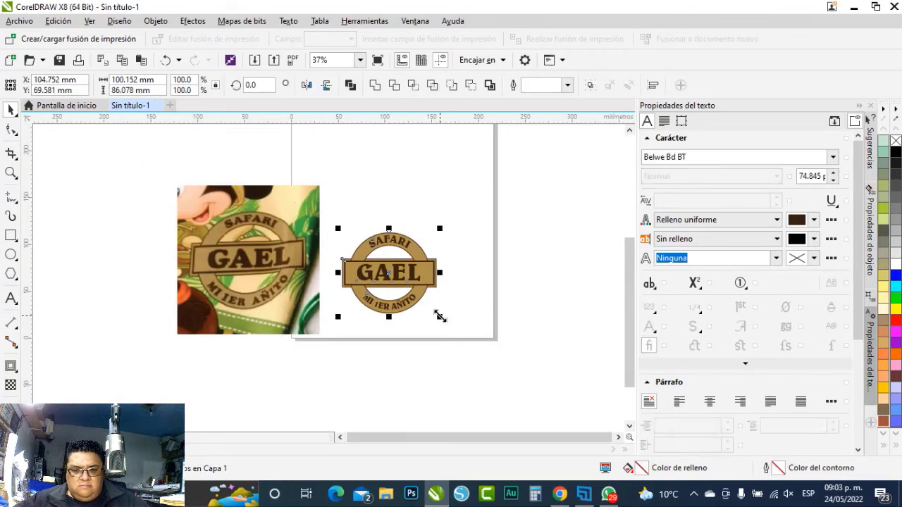
pyautogui.moveTo(439, 317); pyautogui.dragTo(470, 344)
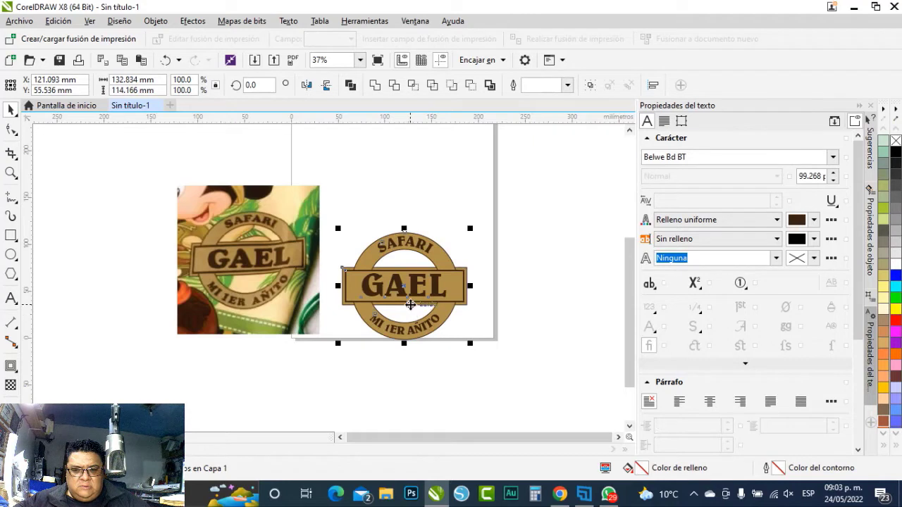
pyautogui.moveTo(410, 303); pyautogui.dragTo(406, 278)
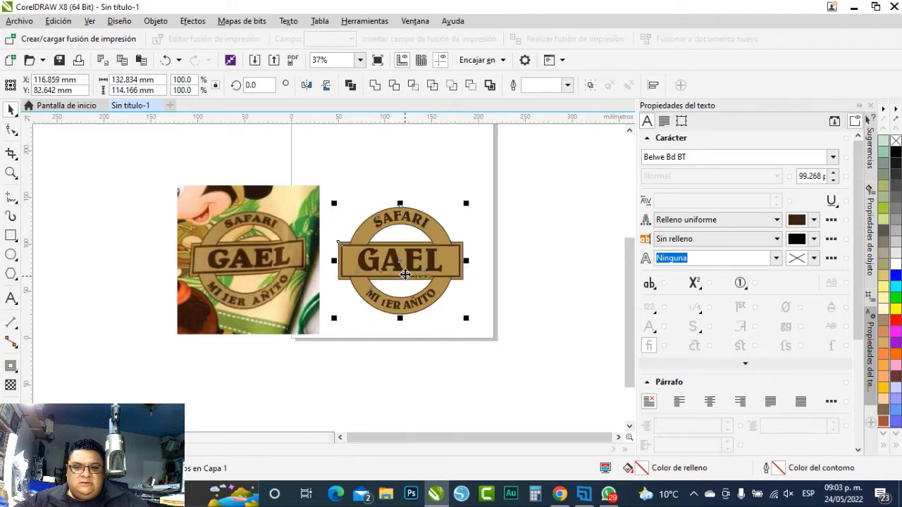
pyautogui.click(436, 338)
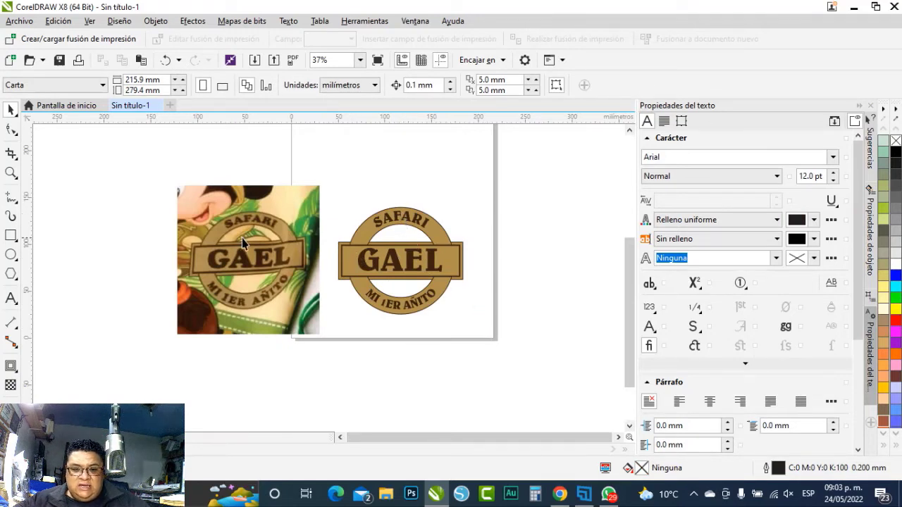
# Export only the complete badge to the desktop as a transparent RGB PNG, named CIRCULO followed by the banner's name.
pyautogui.moveTo(485, 331); pyautogui.dragTo(332, 197)
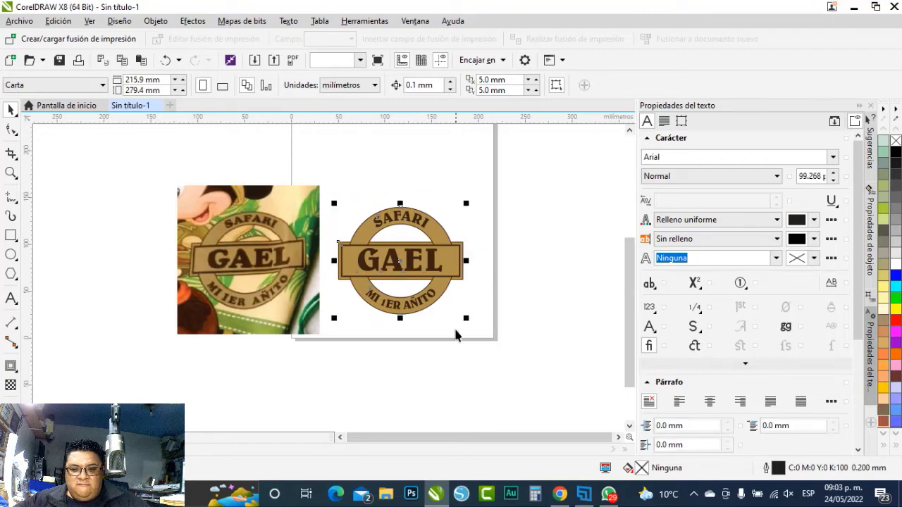
pyautogui.moveTo(506, 348); pyautogui.dragTo(315, 194)
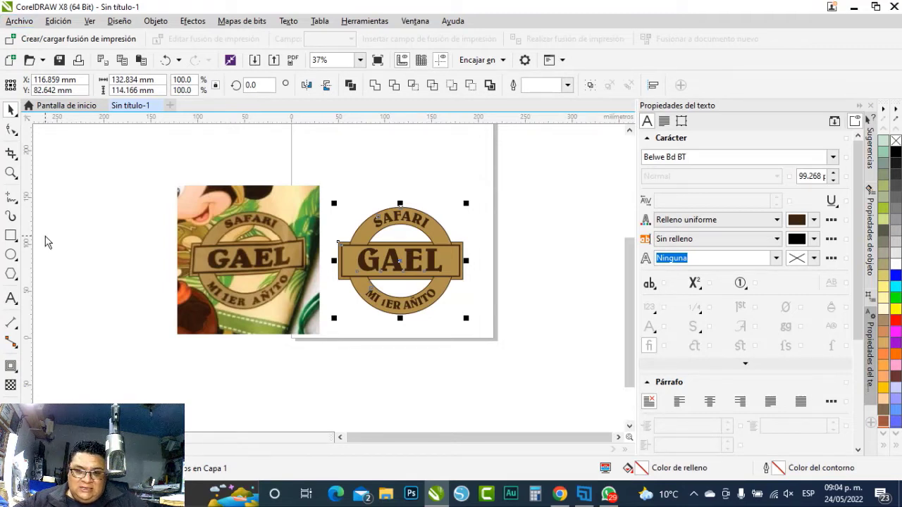
pyautogui.hotkey('ctrl', 'e')
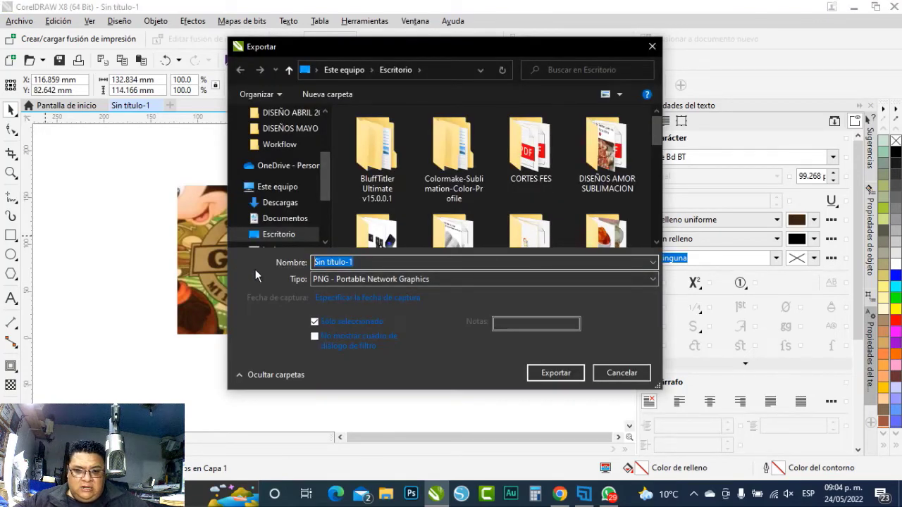
pyautogui.write('CIRCUL')
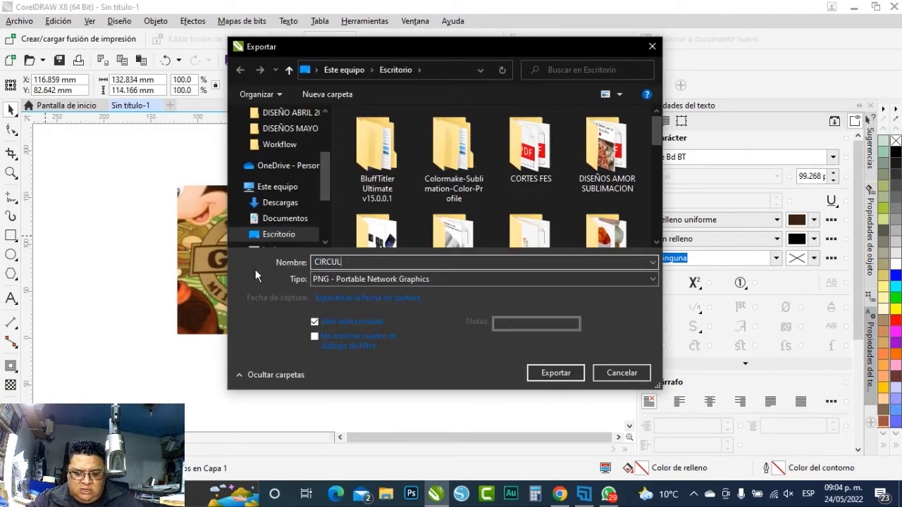
pyautogui.write('O GAEL')
pyautogui.press('Return')
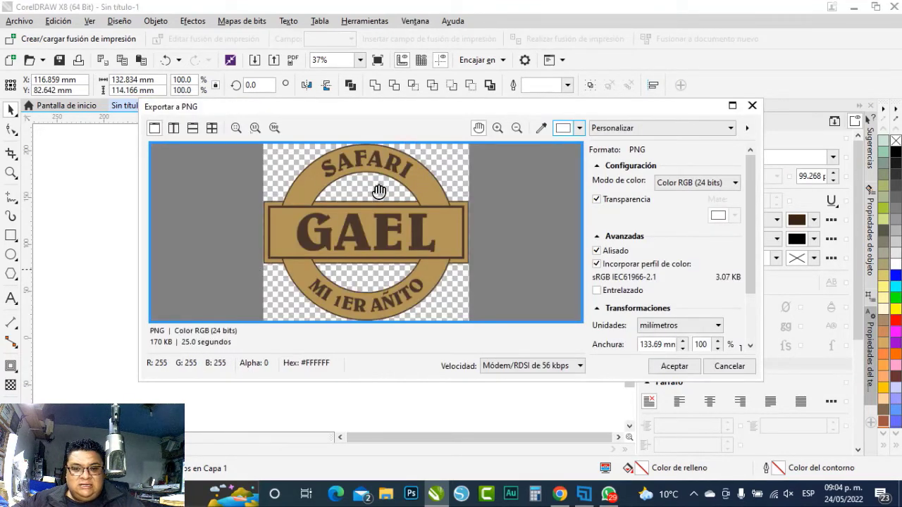
pyautogui.moveTo(391, 106); pyautogui.dragTo(590, 105)
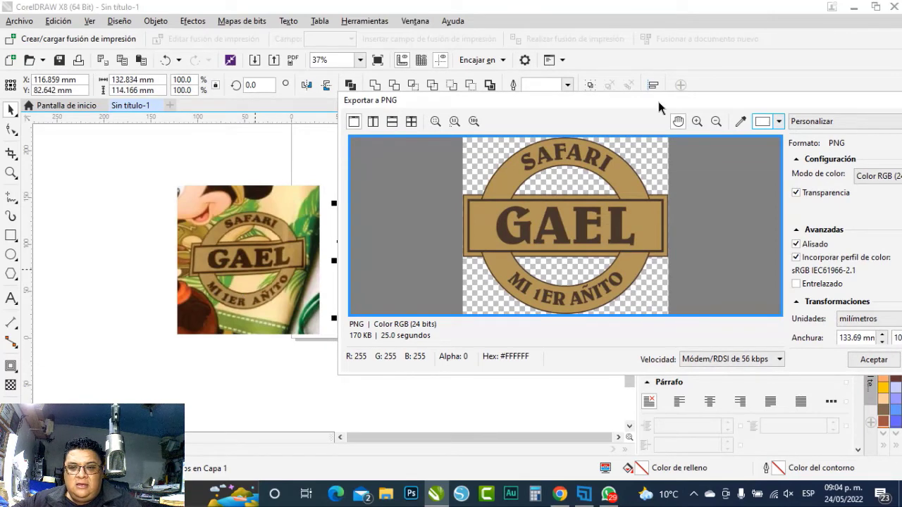
pyautogui.moveTo(659, 101); pyautogui.dragTo(448, 107)
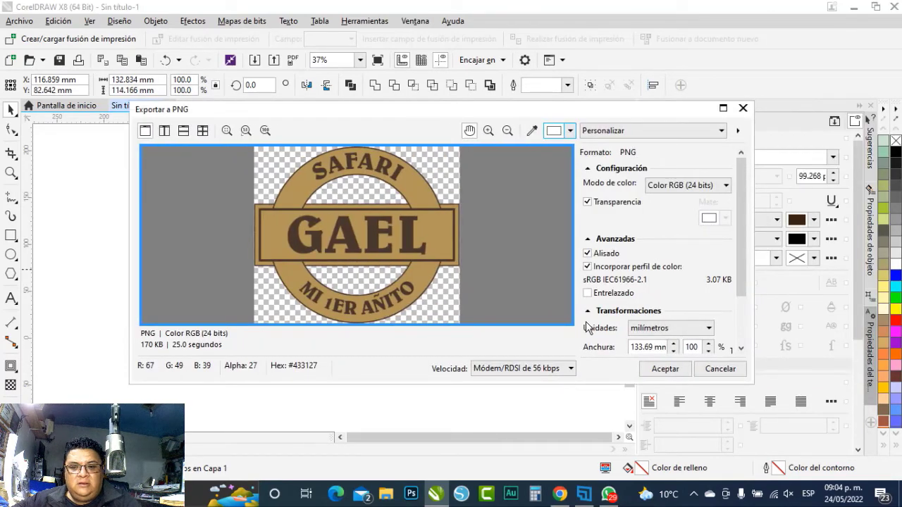